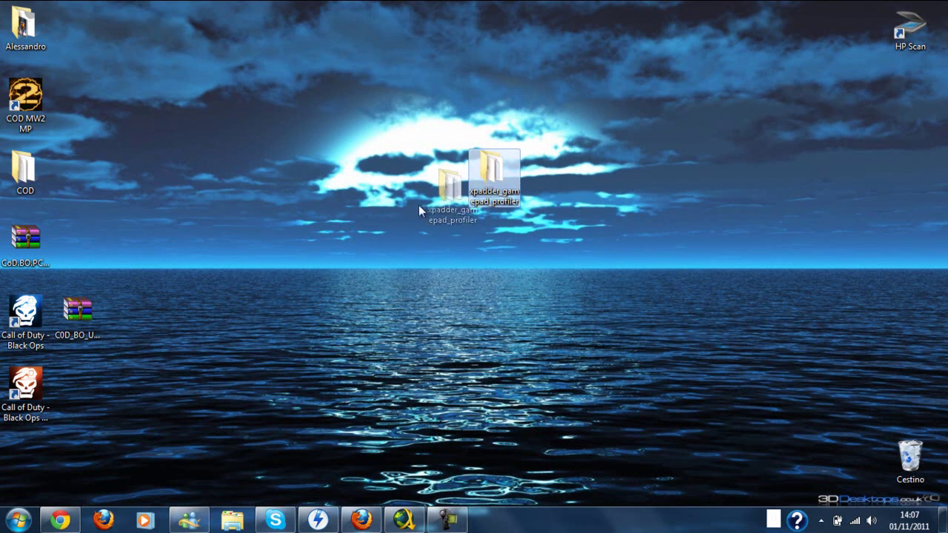
drag(305, 120, 507, 229)
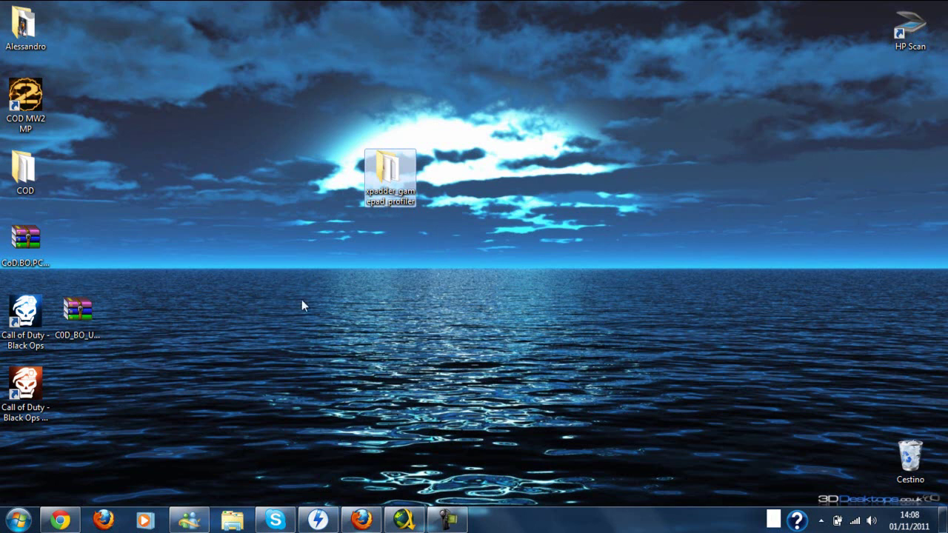
drag(317, 90, 470, 227)
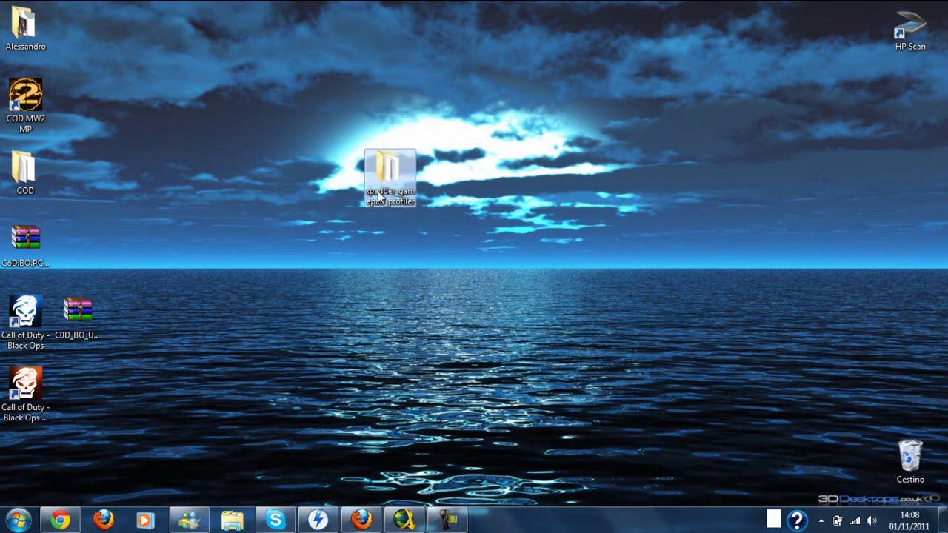
mouse_move(377, 187)
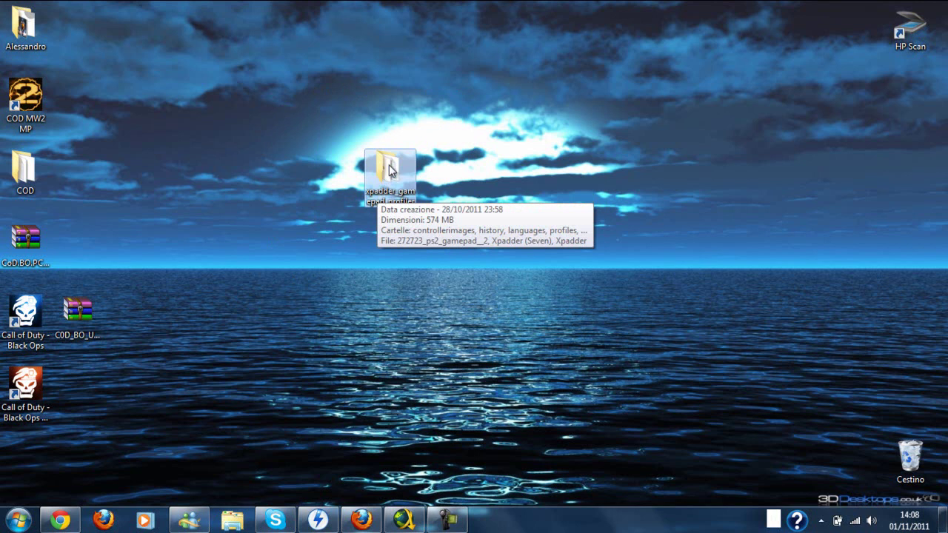
drag(319, 116, 488, 270)
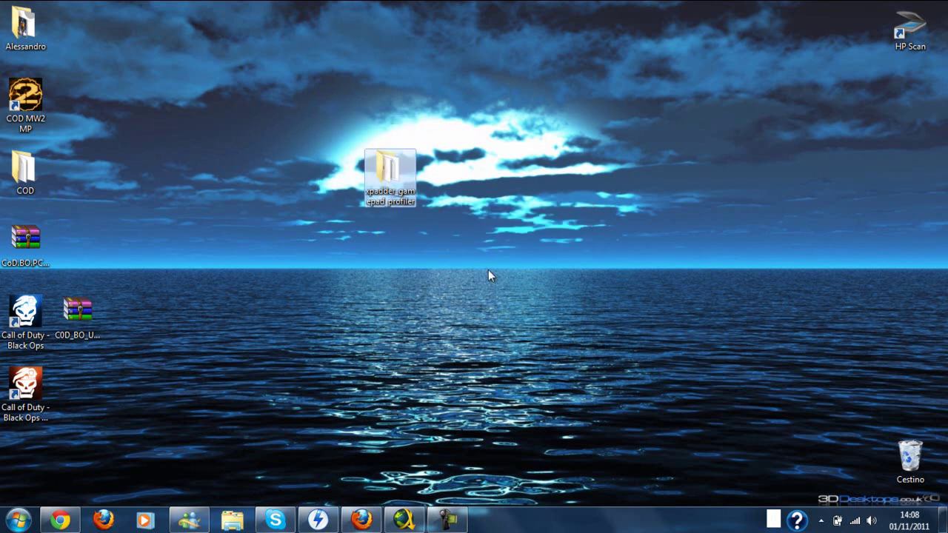
Open the xpadder_gamepad_profiler folder from the desktop and review the files and folders inside it
double_click(402, 190)
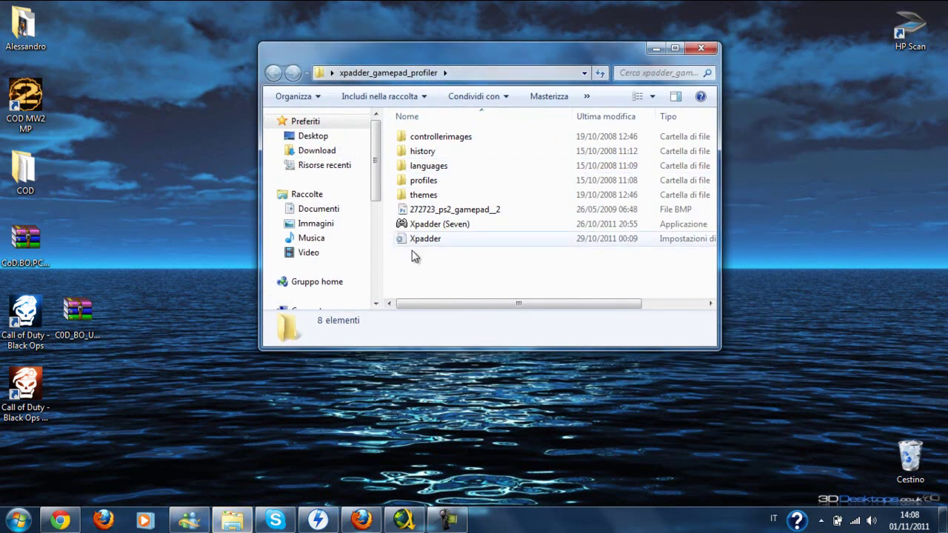
drag(412, 268, 387, 124)
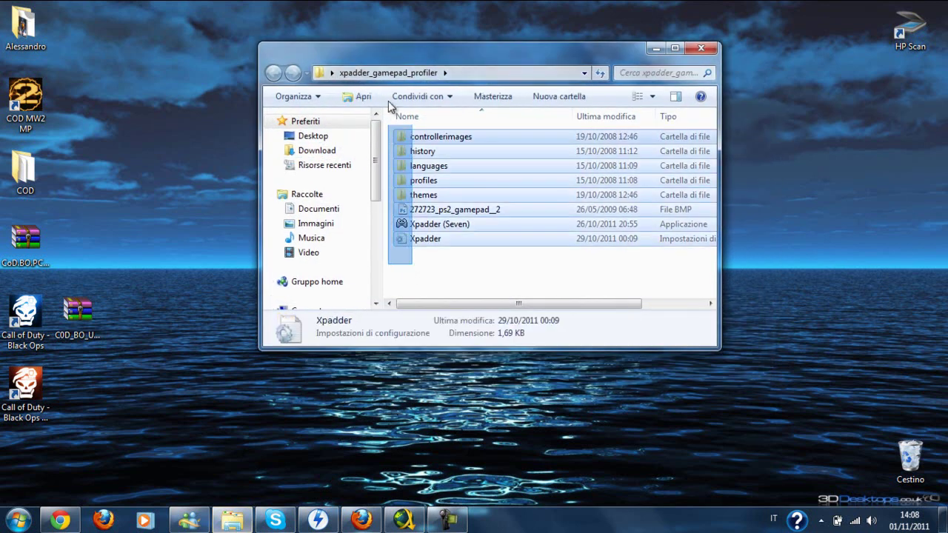
click(411, 257)
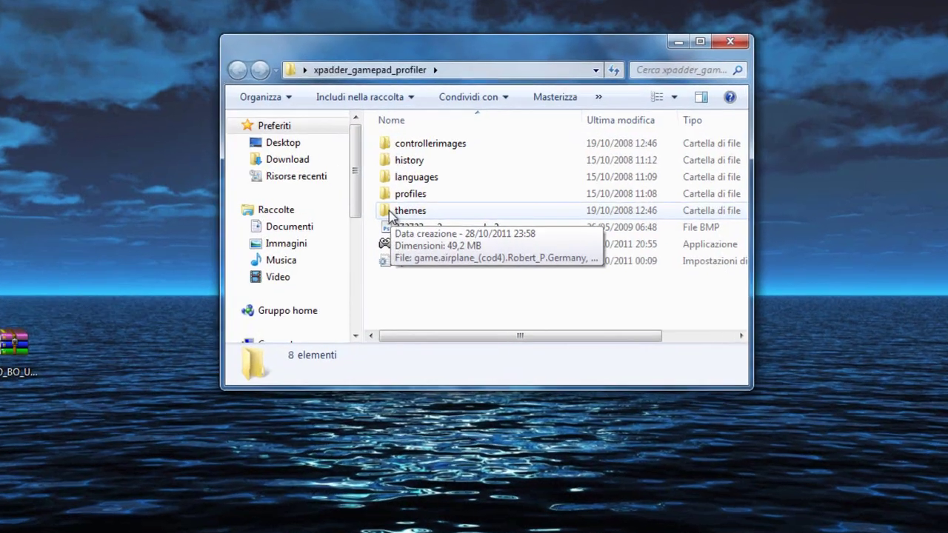
View the theme images in the themes folder and return to the xpadder_gamepad_profiler folder
click(407, 197)
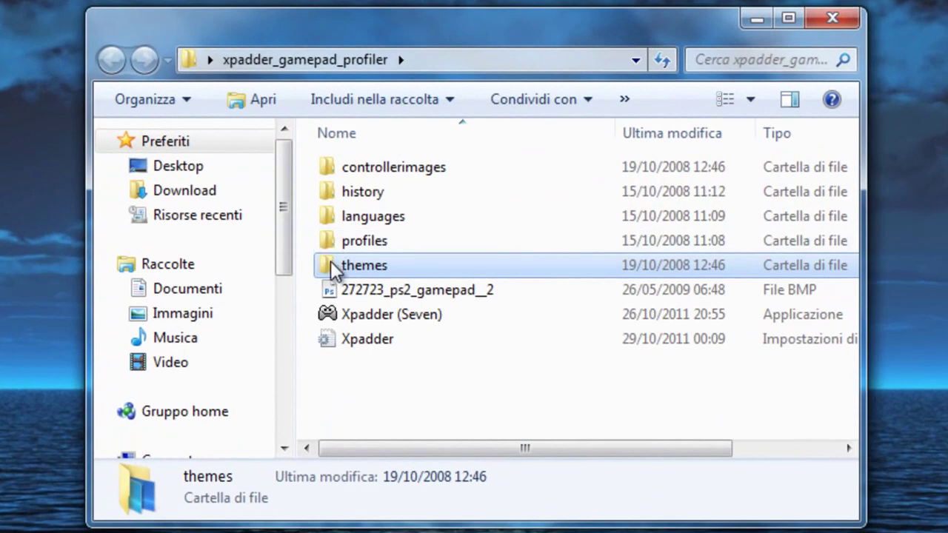
double_click(331, 263)
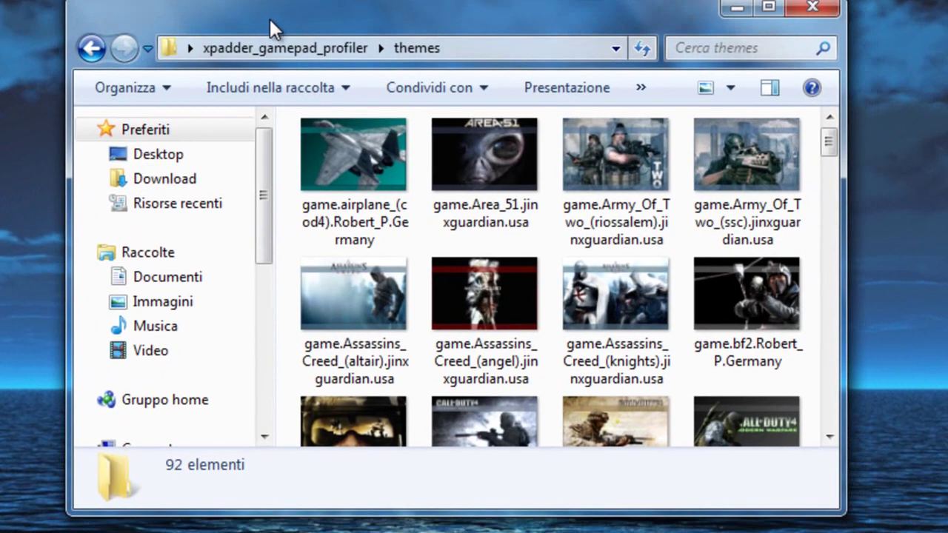
drag(285, 141, 688, 78)
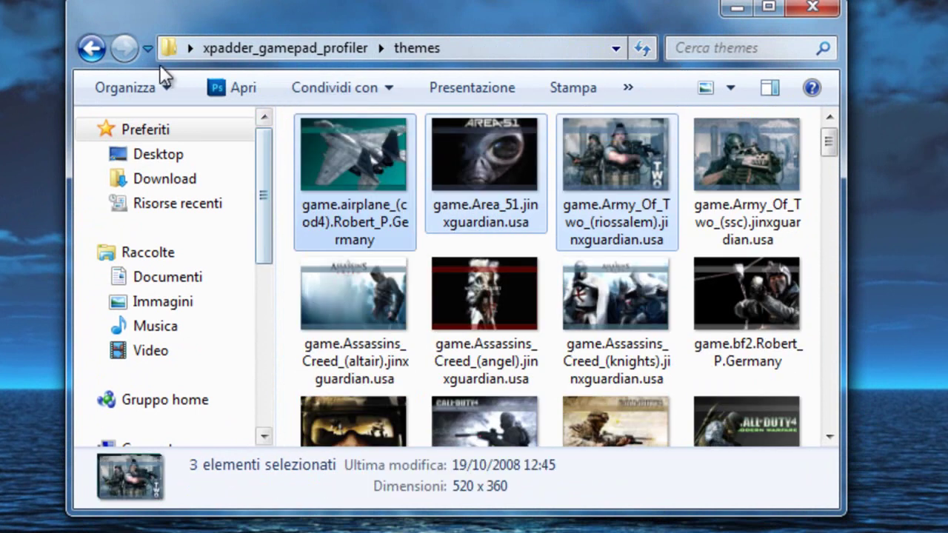
click(92, 48)
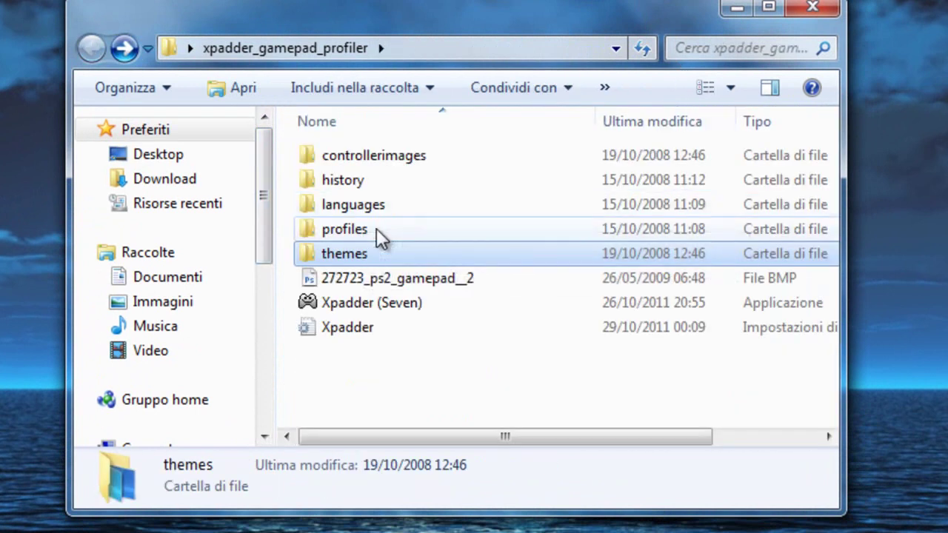
Look through the game profile files in the profiles folder down to the end of the list and return to the parent folder
double_click(380, 235)
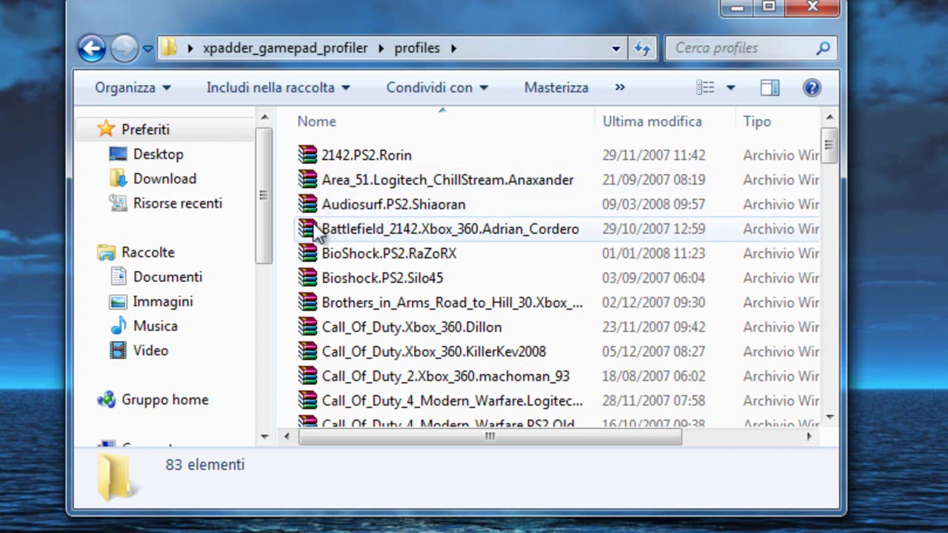
scroll(315, 231, down, 4)
scroll(448, 270, down, 8)
scroll(437, 281, down, 12)
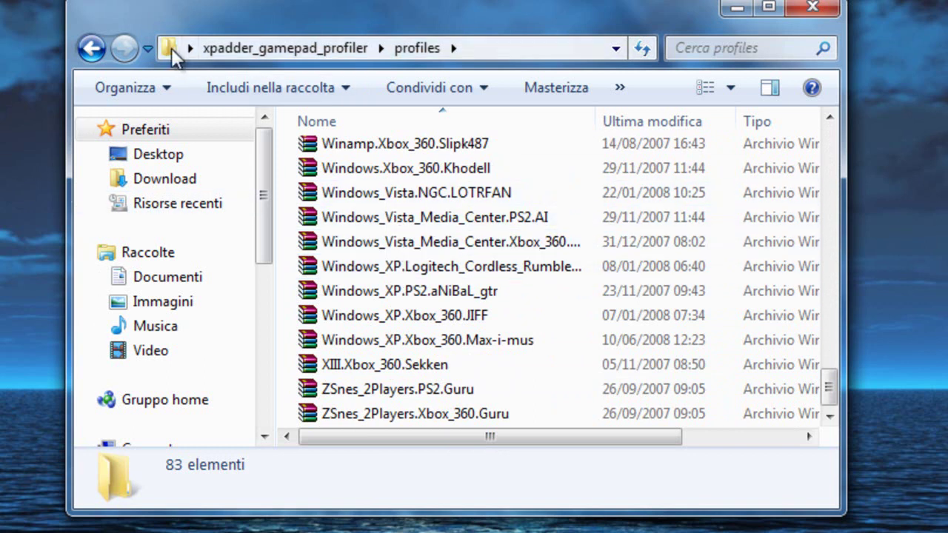
click(90, 49)
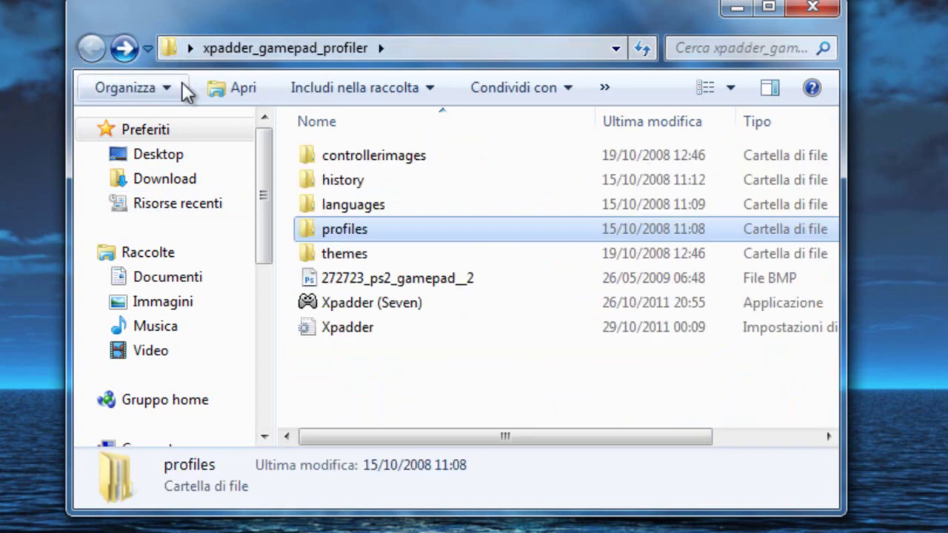
Check the contents of the languages and history folders, returning to the xpadder_gamepad_profiler folder after each
double_click(408, 205)
click(87, 57)
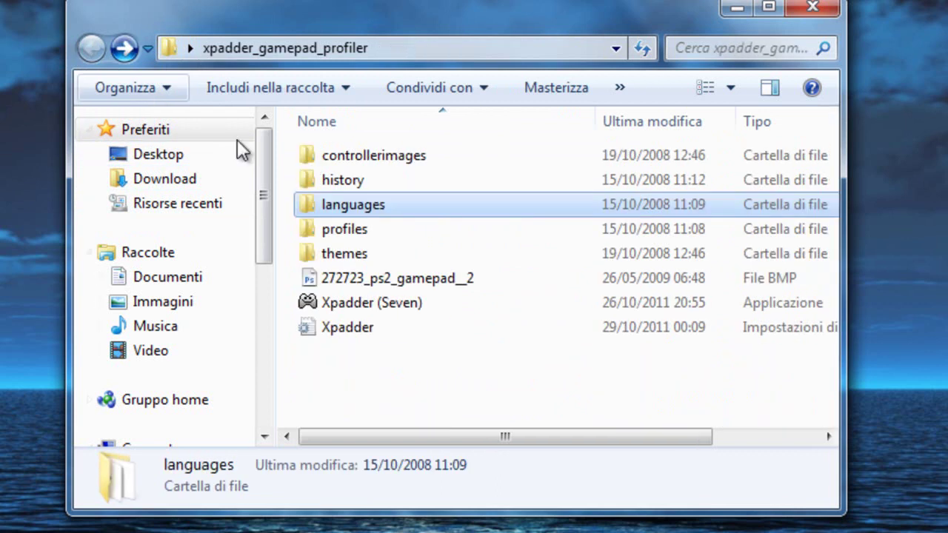
double_click(363, 181)
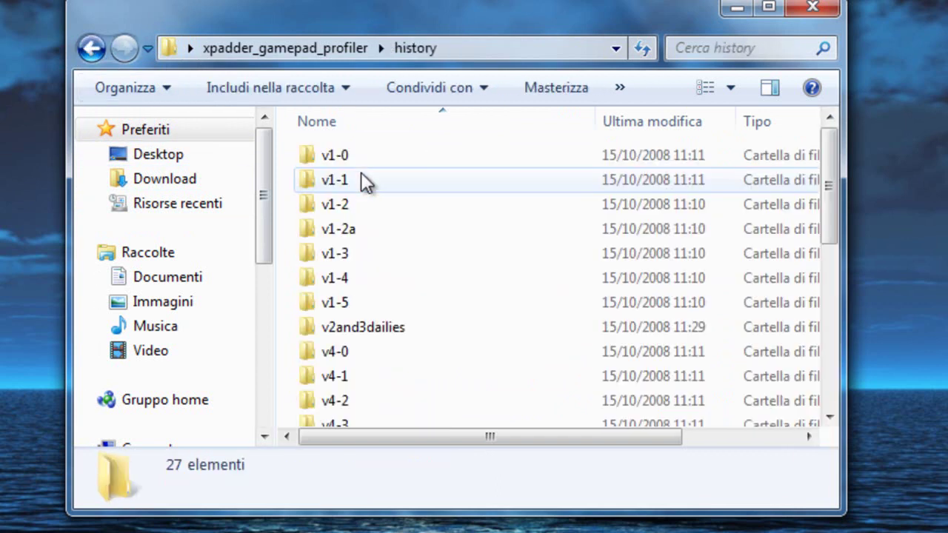
click(91, 49)
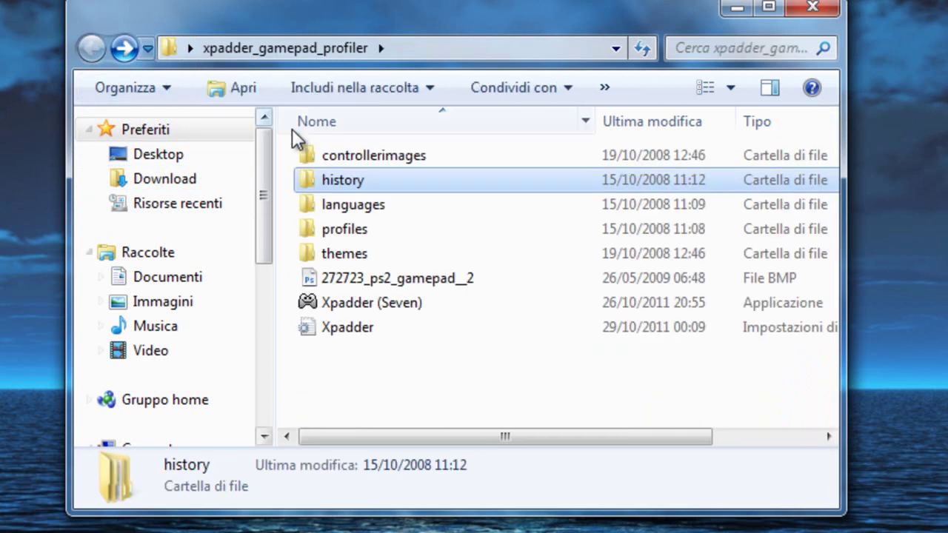
Browse the gamepad pictures in the controllerimages folder and return to the xpadder_gamepad_profiler folder
click(331, 164)
double_click(331, 163)
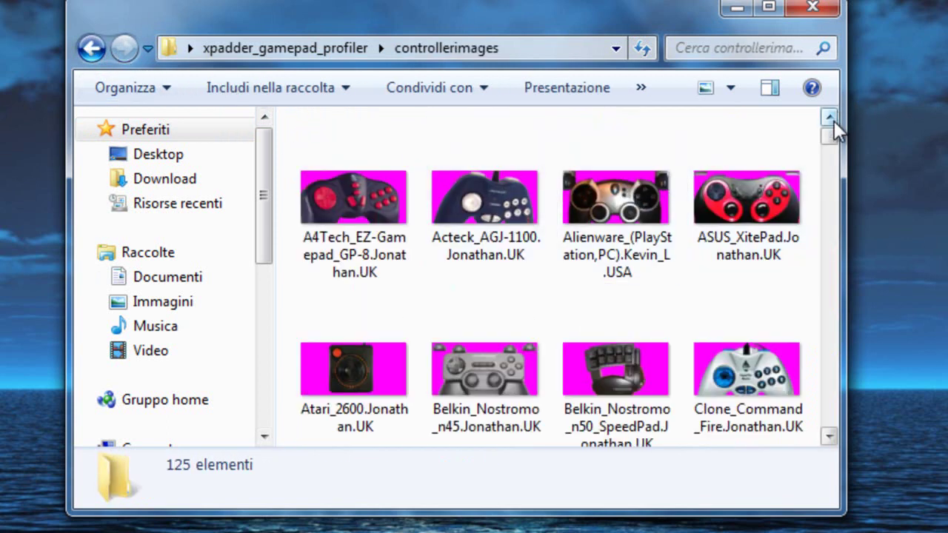
drag(831, 148, 830, 311)
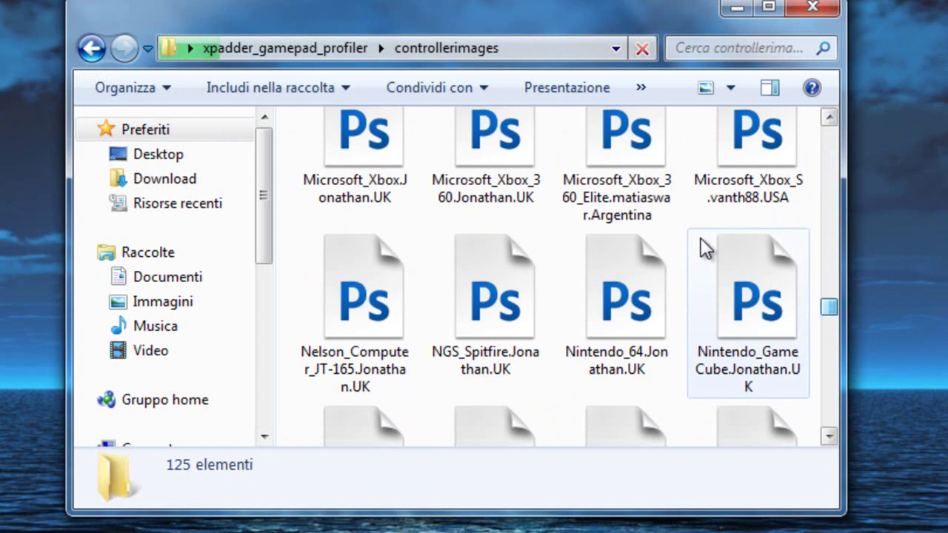
click(98, 52)
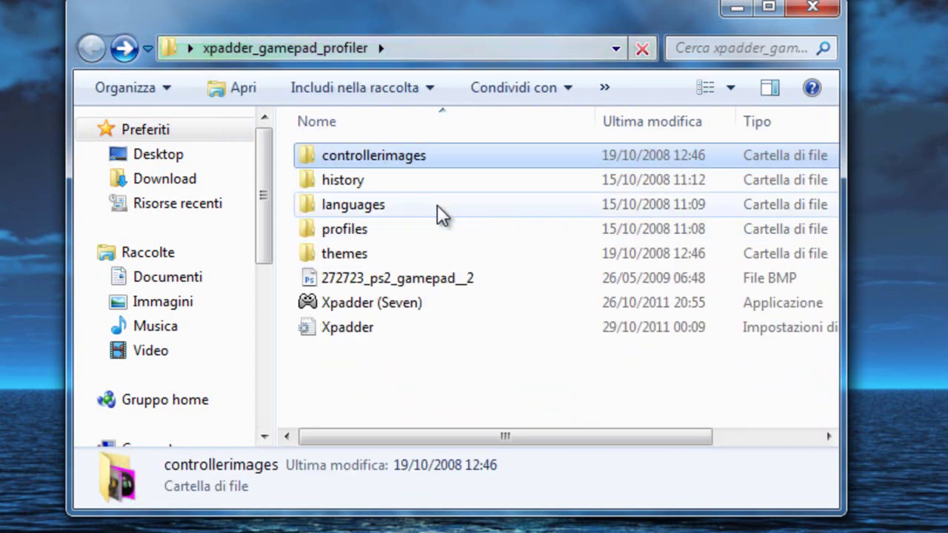
Launch Xpadder (Seven) from the xpadder_gamepad_profiler folder and move its window fully into view over the folder window
double_click(414, 308)
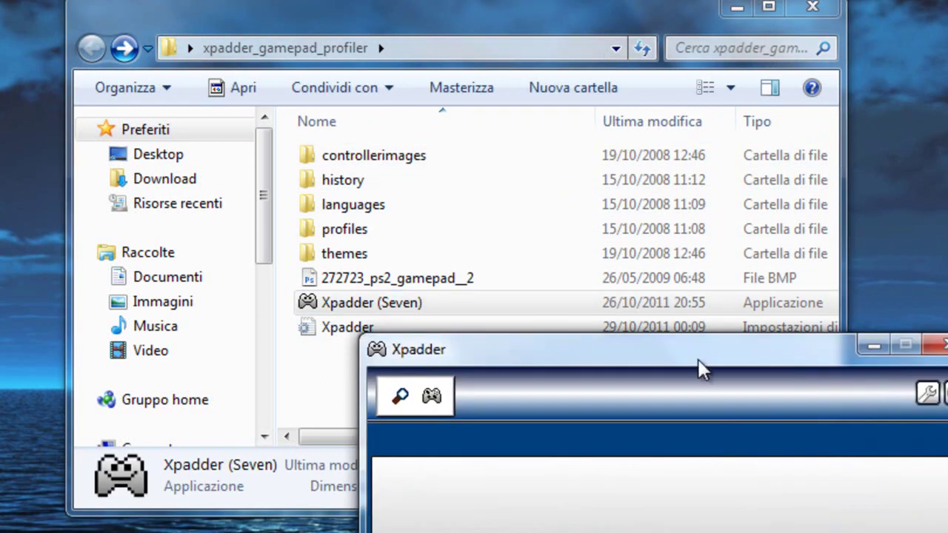
drag(696, 363, 502, 70)
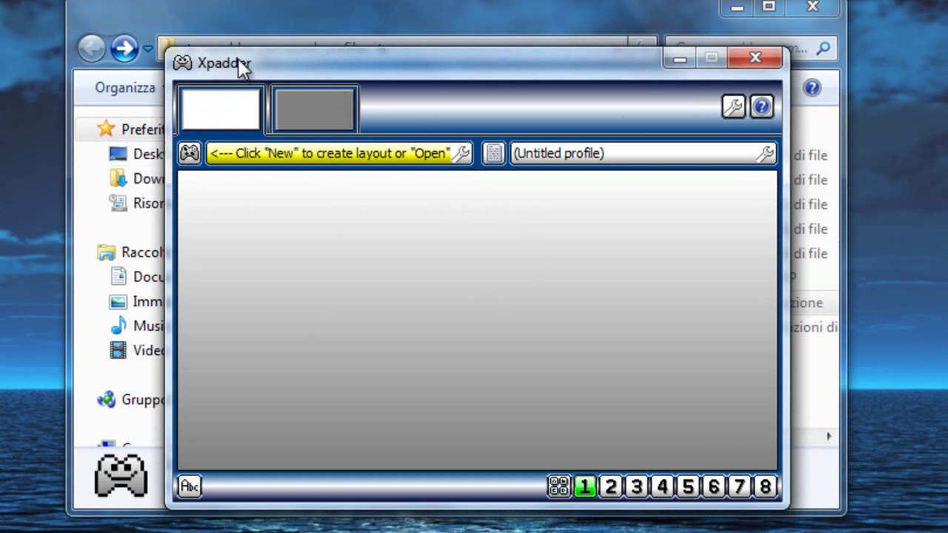
drag(238, 60, 223, 50)
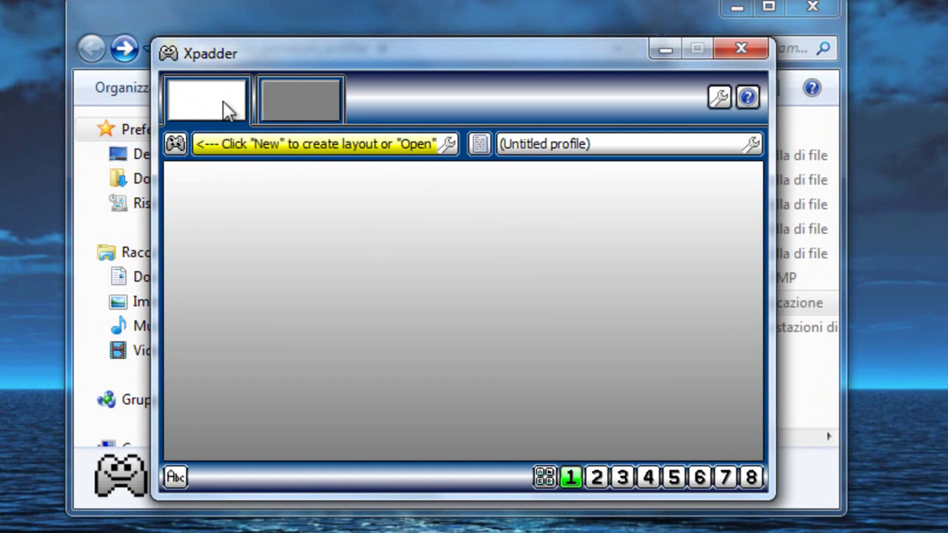
Start a new controller layout for the Twin USB Joystick and move the Controller Settings window up to reveal its options
click(175, 144)
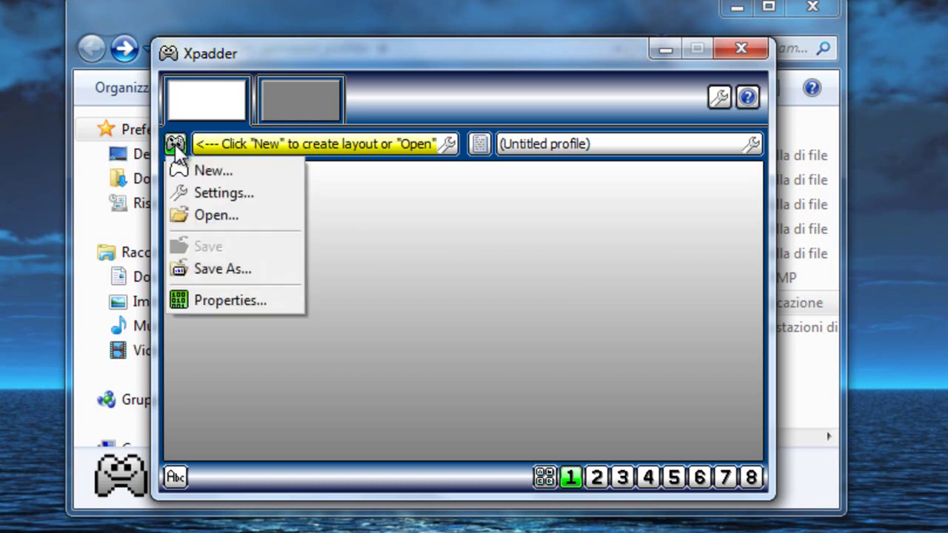
click(213, 172)
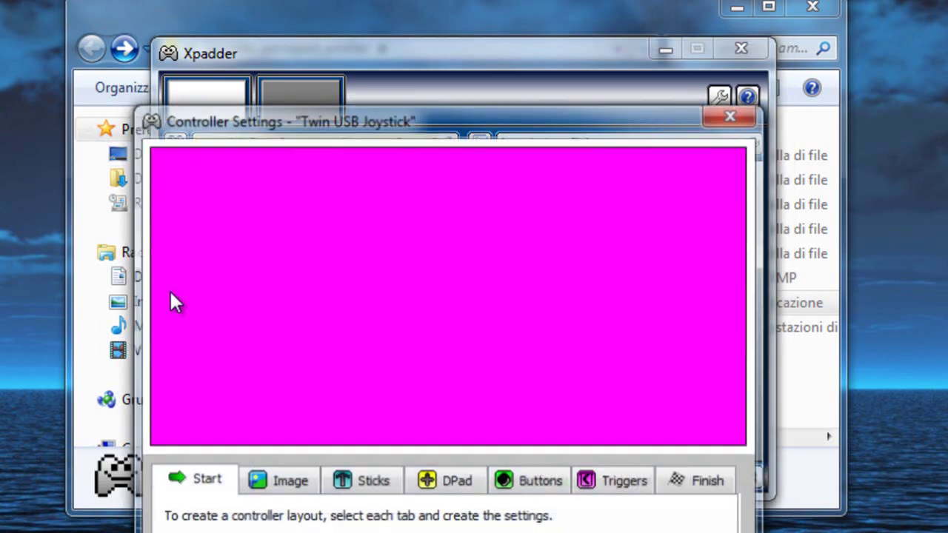
drag(194, 129, 152, 23)
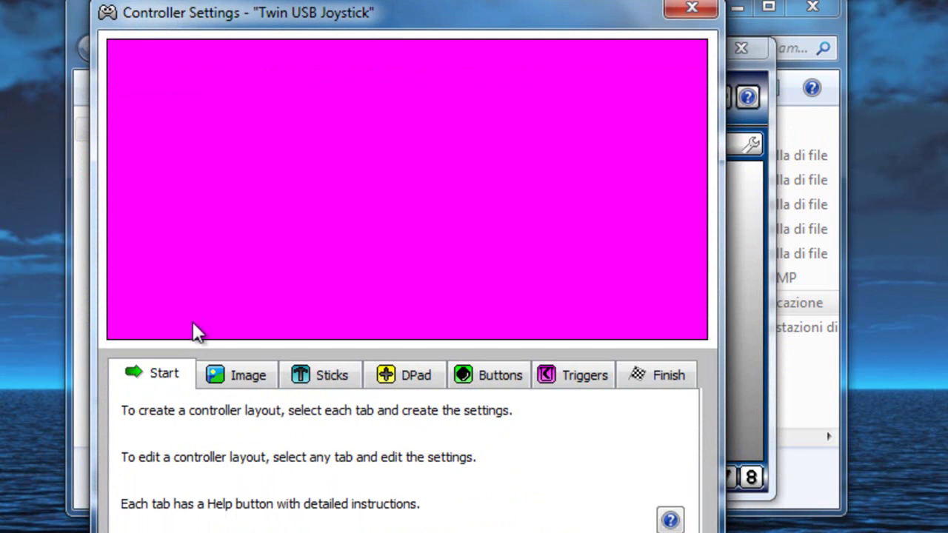
Load the Sony_PlayStation_Silver picture from the controllerimages folder as the controller layout's image
click(207, 378)
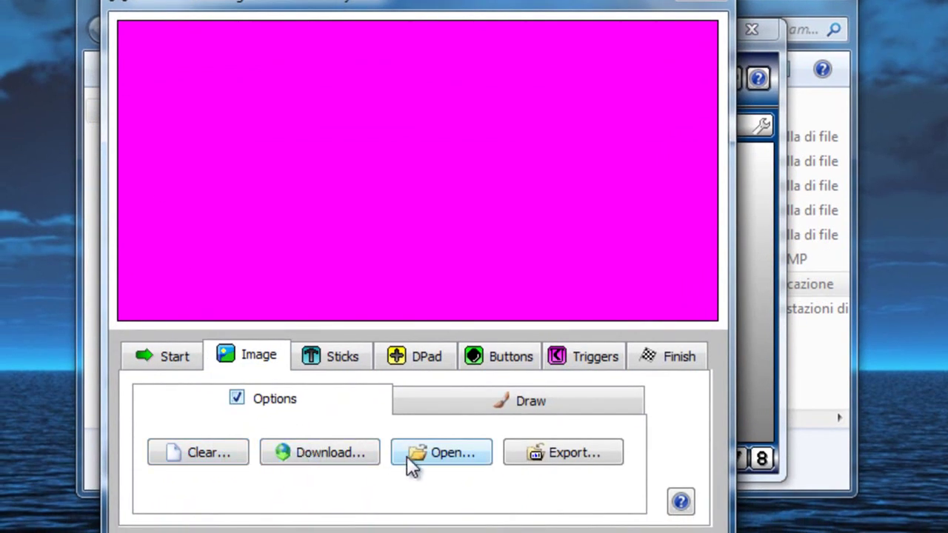
click(459, 403)
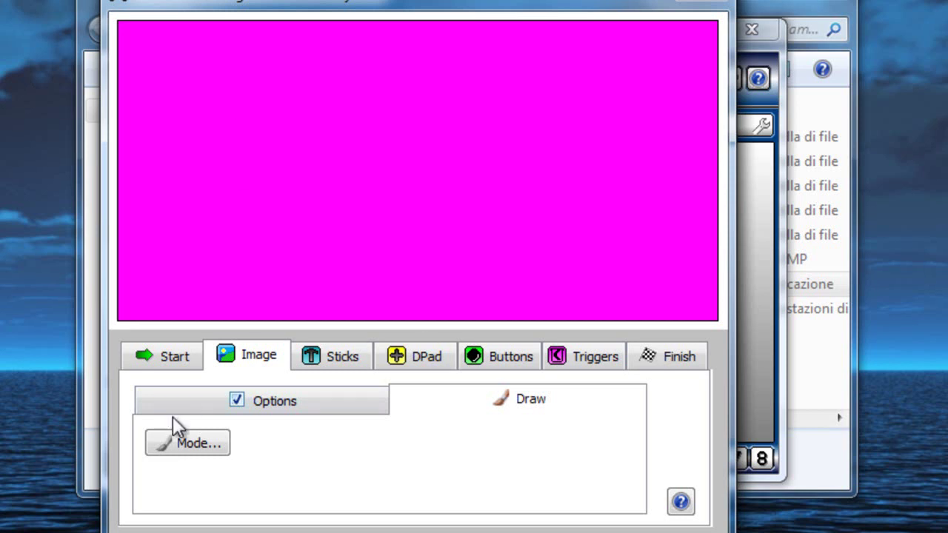
click(252, 400)
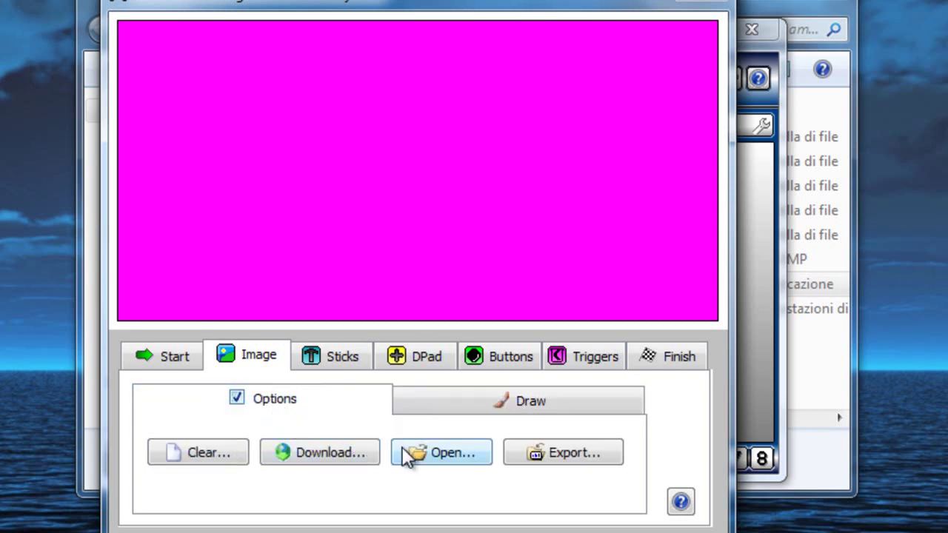
click(438, 458)
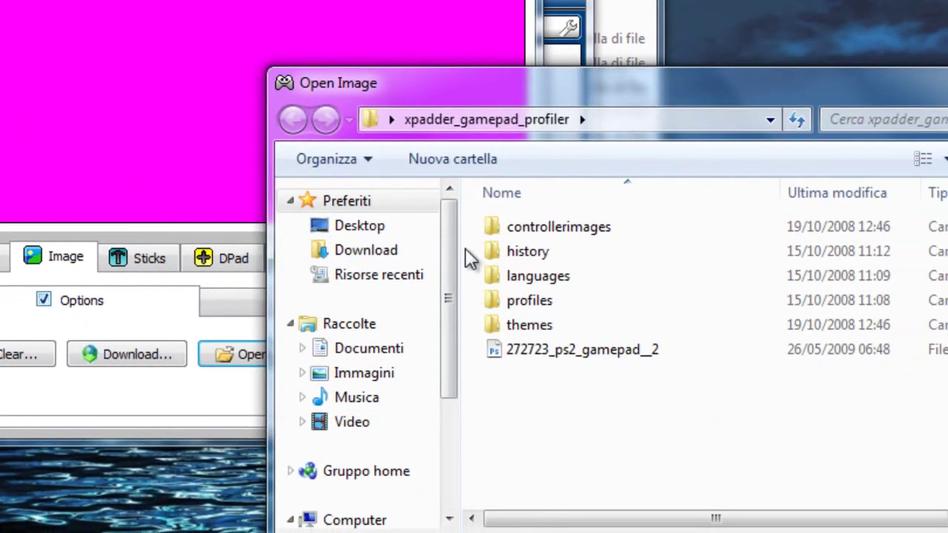
double_click(520, 236)
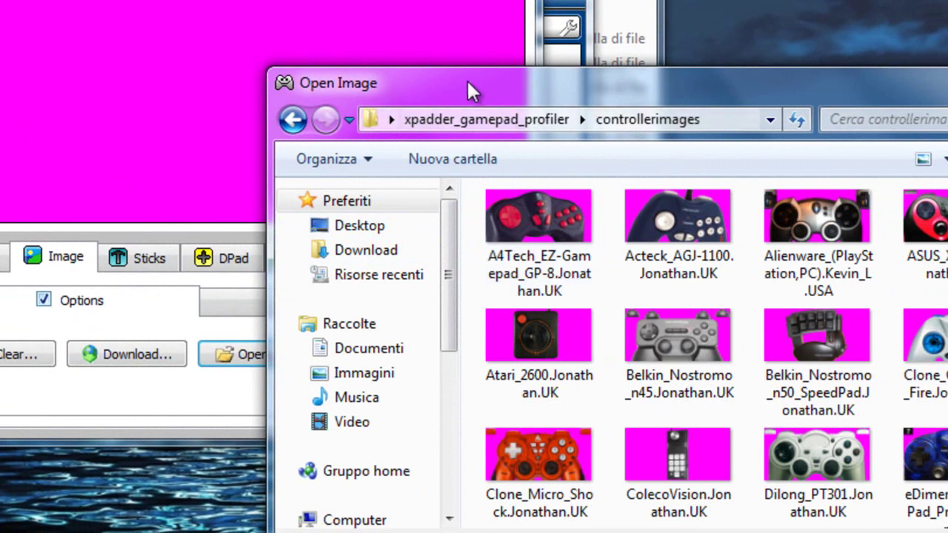
drag(463, 83, 447, 82)
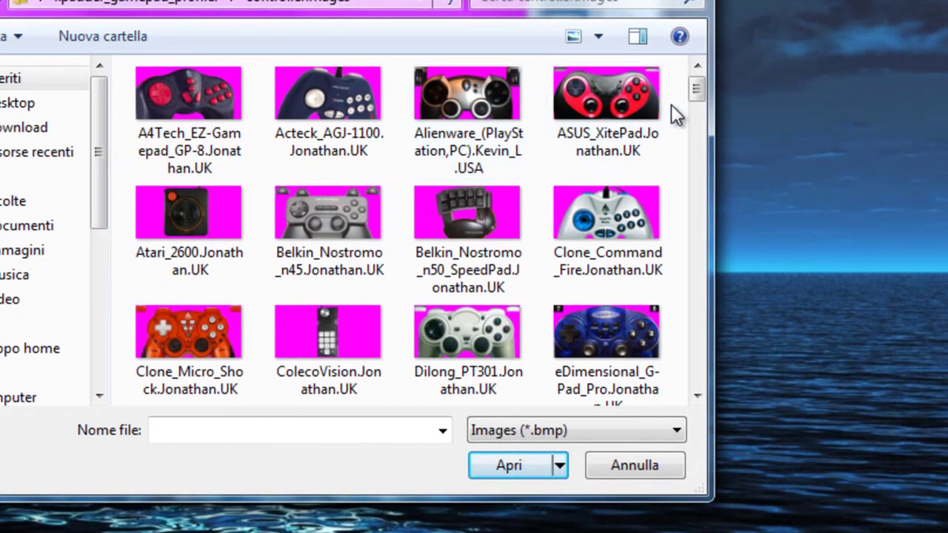
drag(700, 87, 762, 345)
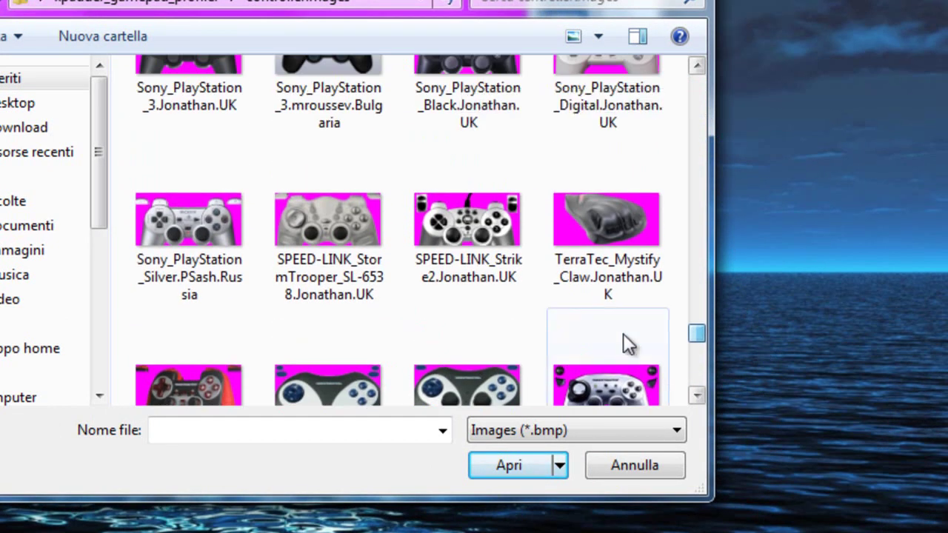
click(214, 261)
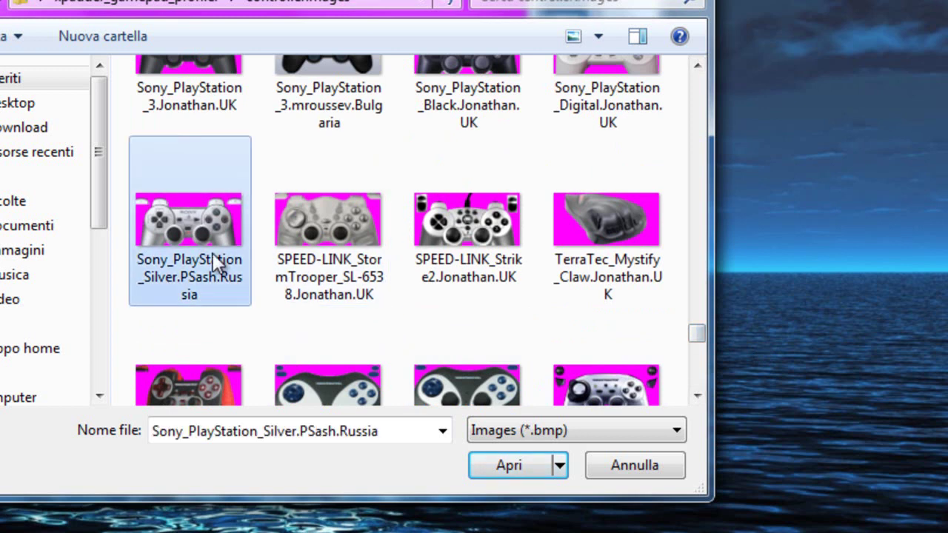
double_click(214, 261)
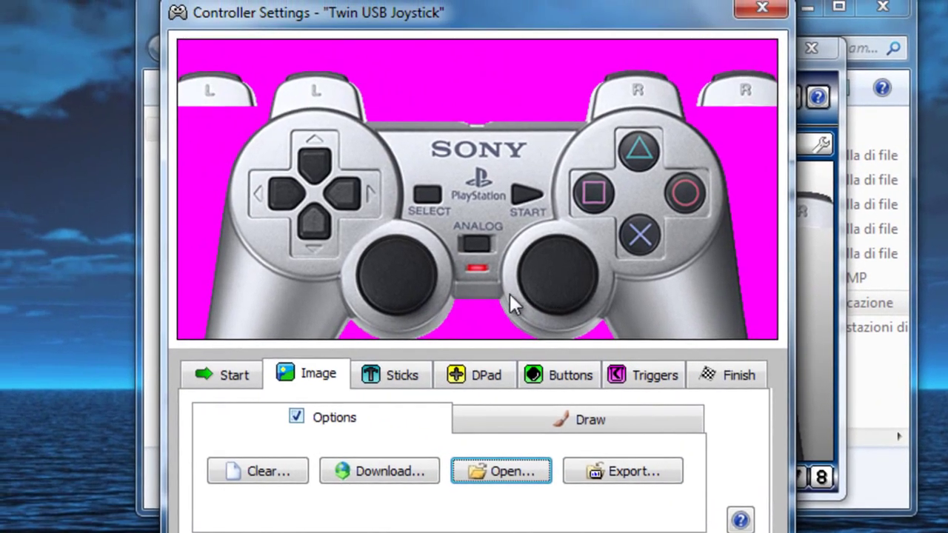
Enable Stick 1, Stick 2 and the DPad, placing the Stick 2 marker over the pictured controller's right analog stick
click(410, 386)
click(253, 465)
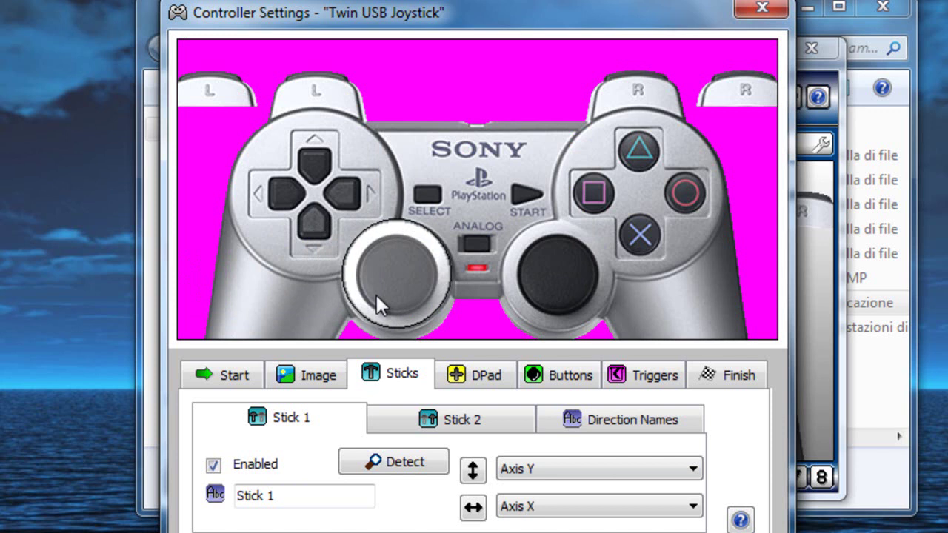
click(409, 423)
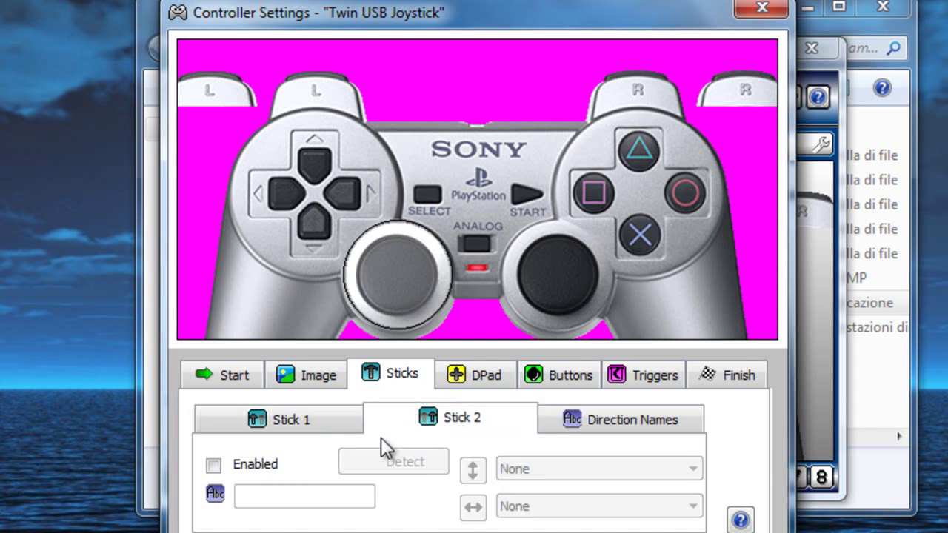
click(264, 463)
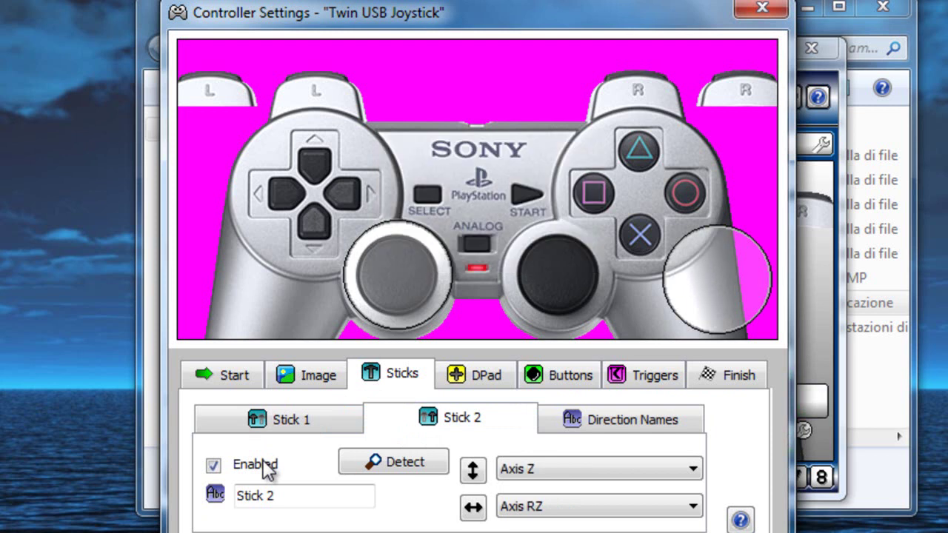
drag(661, 271, 551, 244)
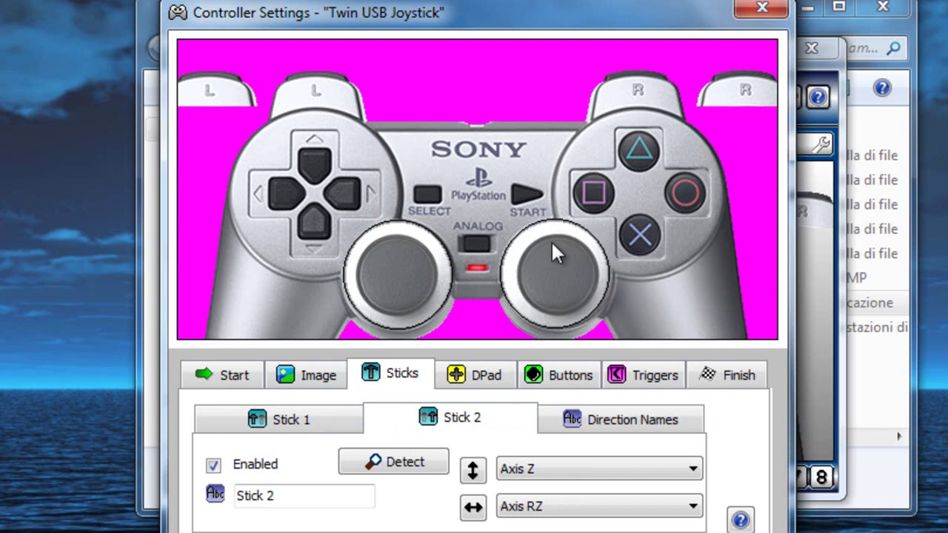
click(496, 378)
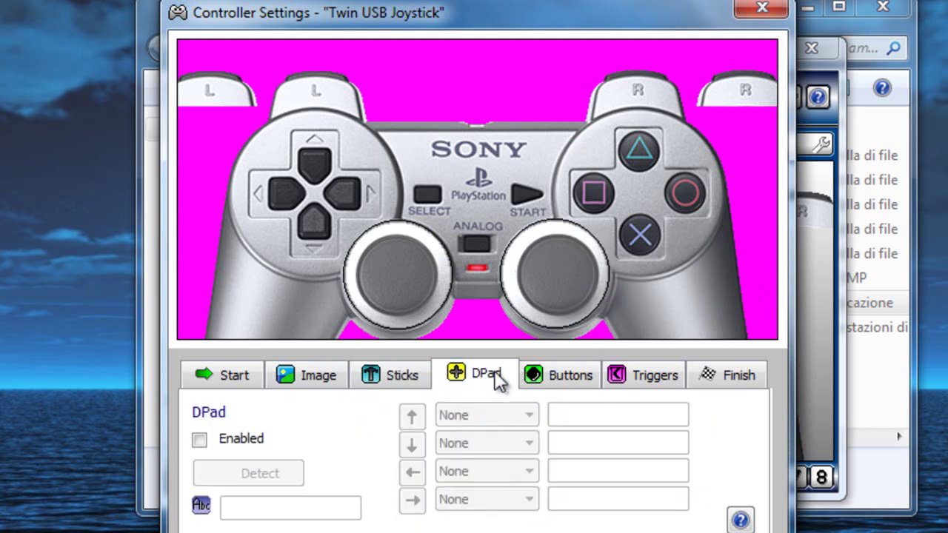
click(224, 445)
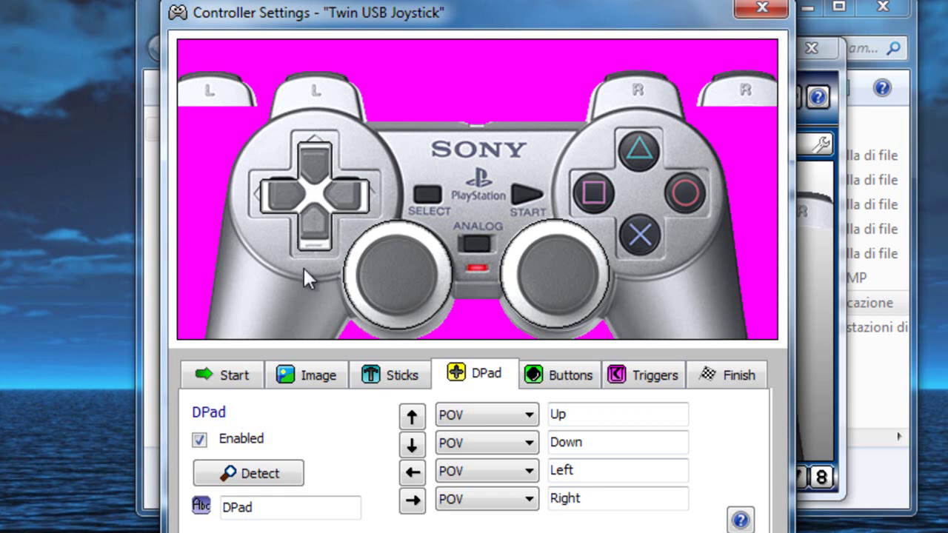
Add the gamepad's buttons to the layout, placing Buttons 7 and 5 on the inner and outer L shoulders and Buttons 8 and 6 on the R shoulders
click(572, 373)
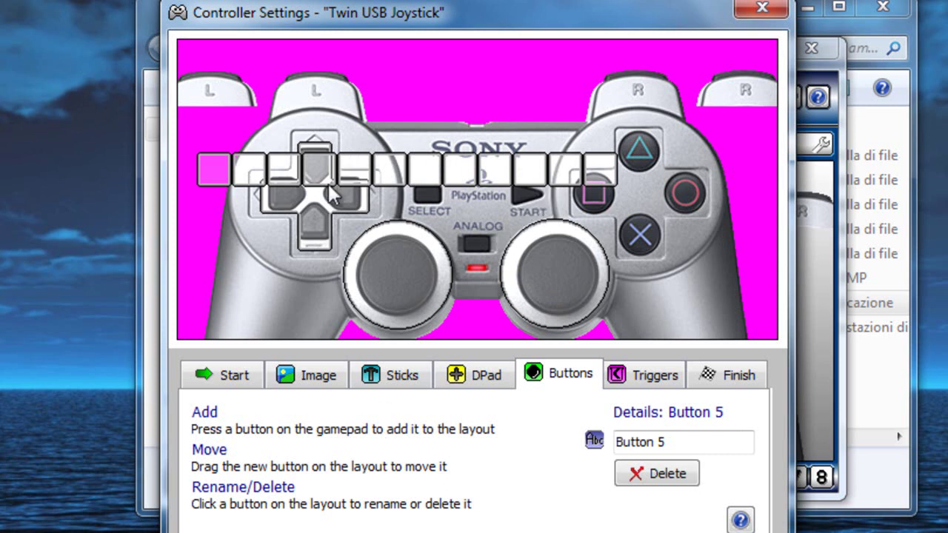
click(221, 180)
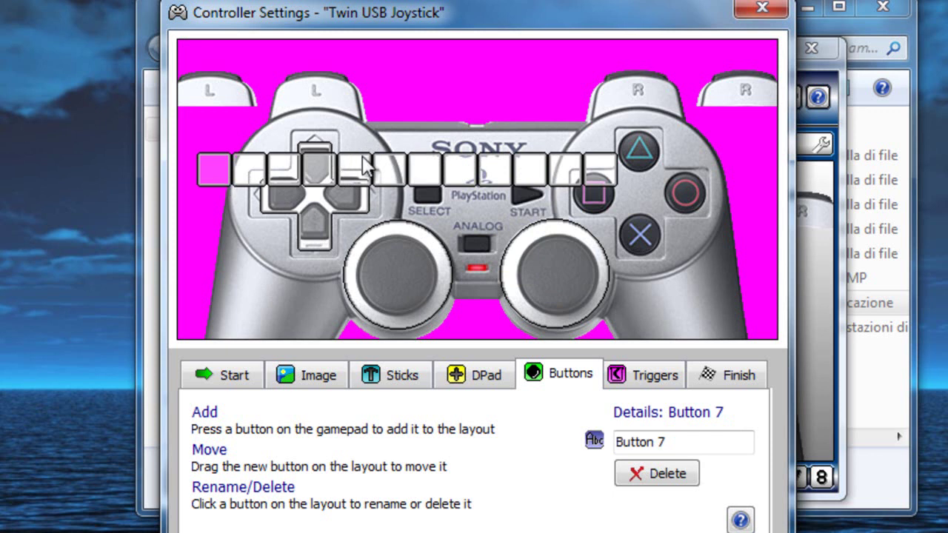
drag(414, 179, 307, 100)
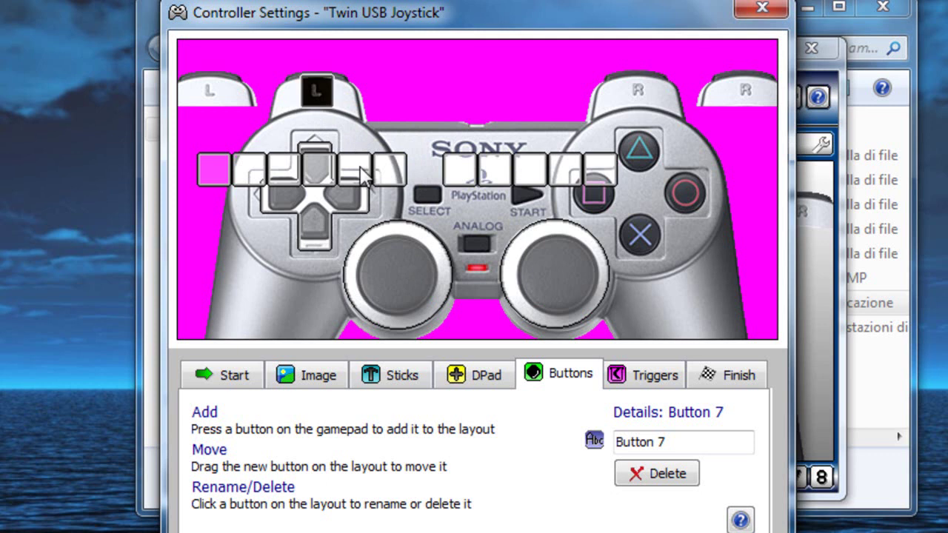
drag(357, 175, 210, 106)
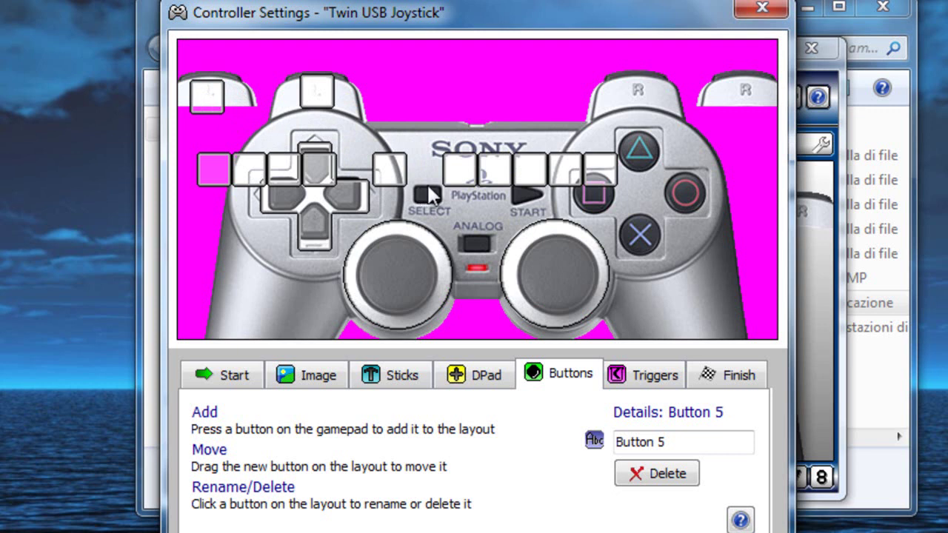
drag(459, 172, 630, 110)
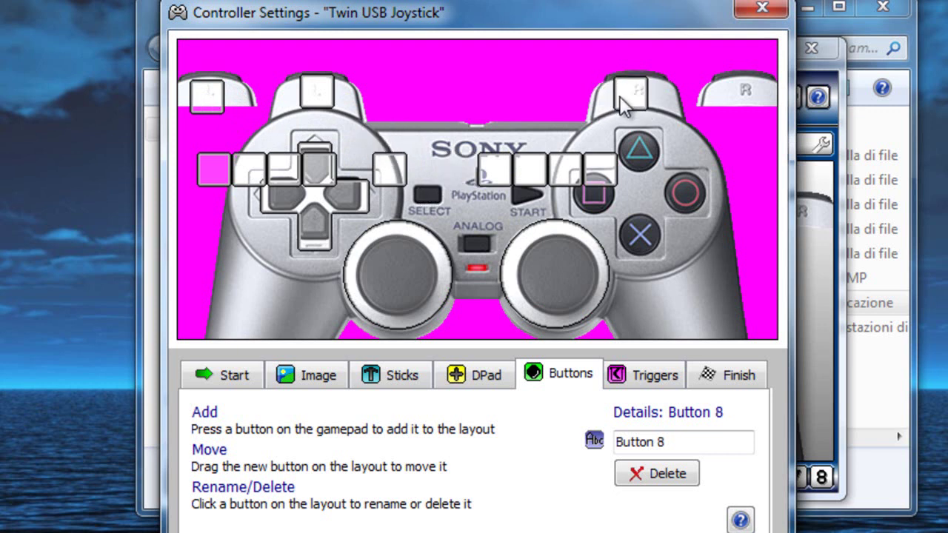
drag(406, 180, 766, 97)
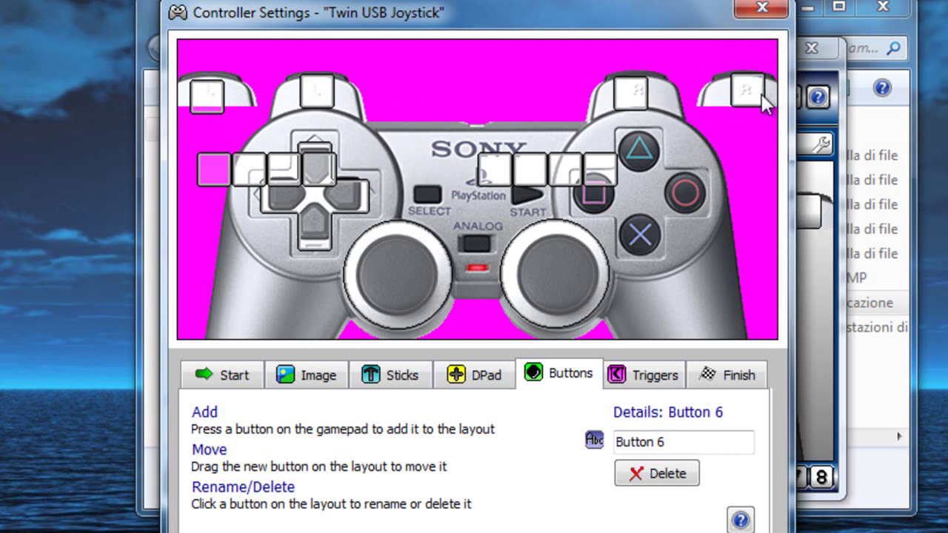
click(638, 92)
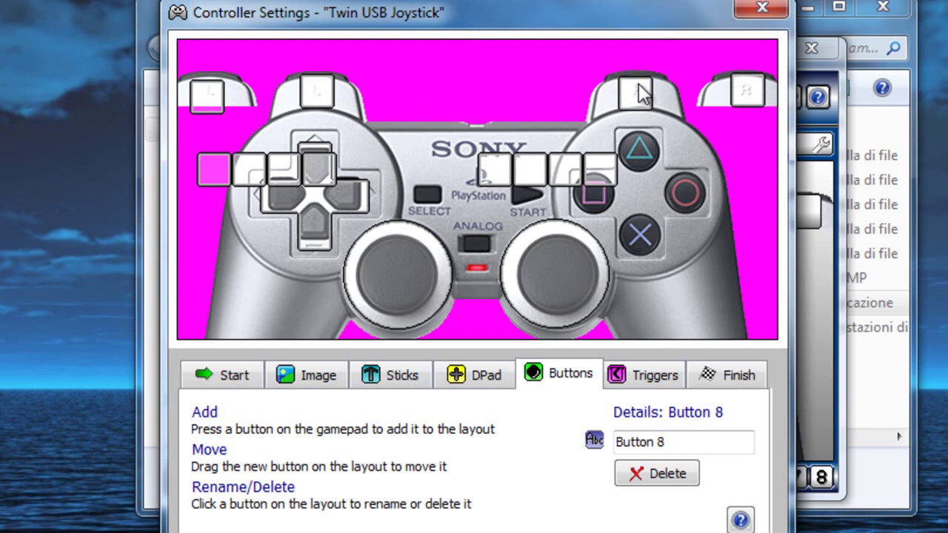
Place the markers for the gamepad's SELECT and START buttons over those two buttons in the picture
click(495, 168)
drag(492, 166, 436, 191)
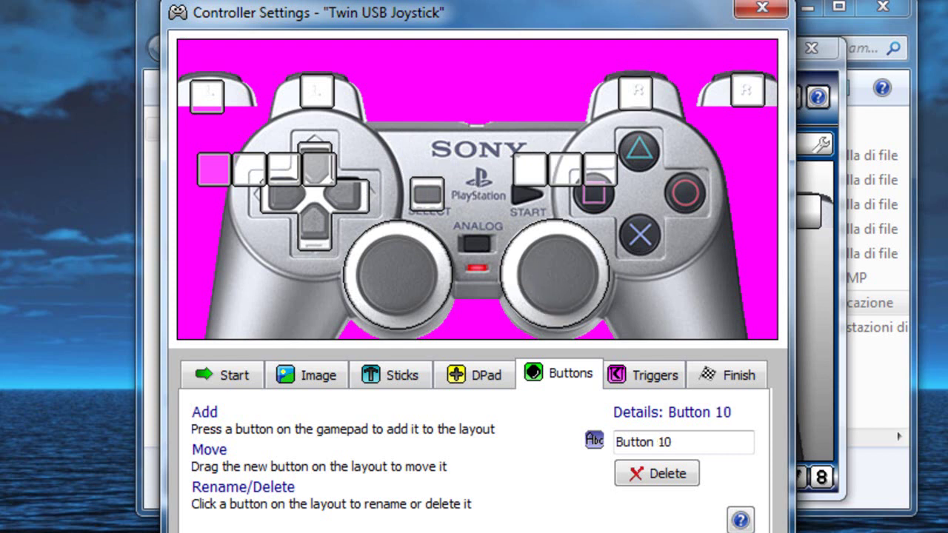
drag(530, 170, 522, 196)
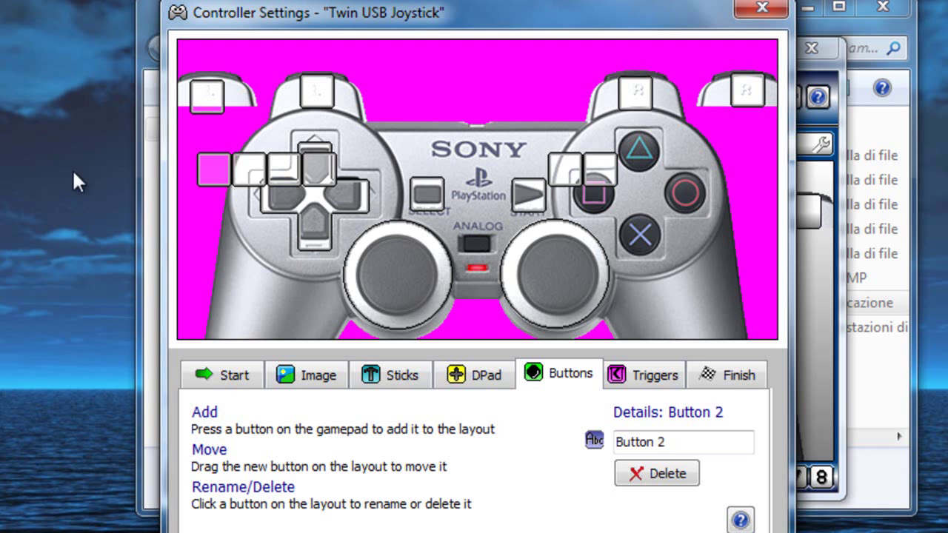
Place Button 1 on the triangle, Button 2 on the circle, Button 4 on the square and Button 3 on the cross
drag(212, 169, 629, 154)
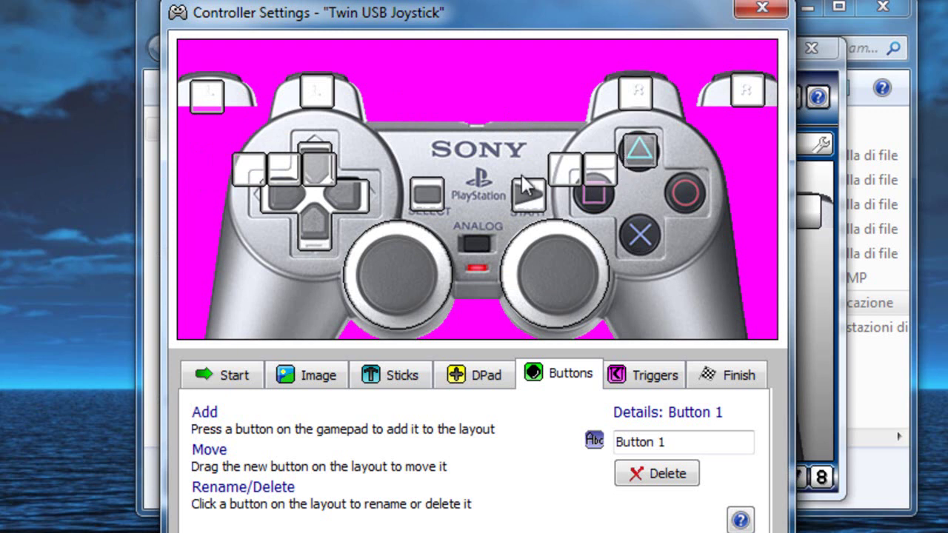
drag(258, 187, 598, 202)
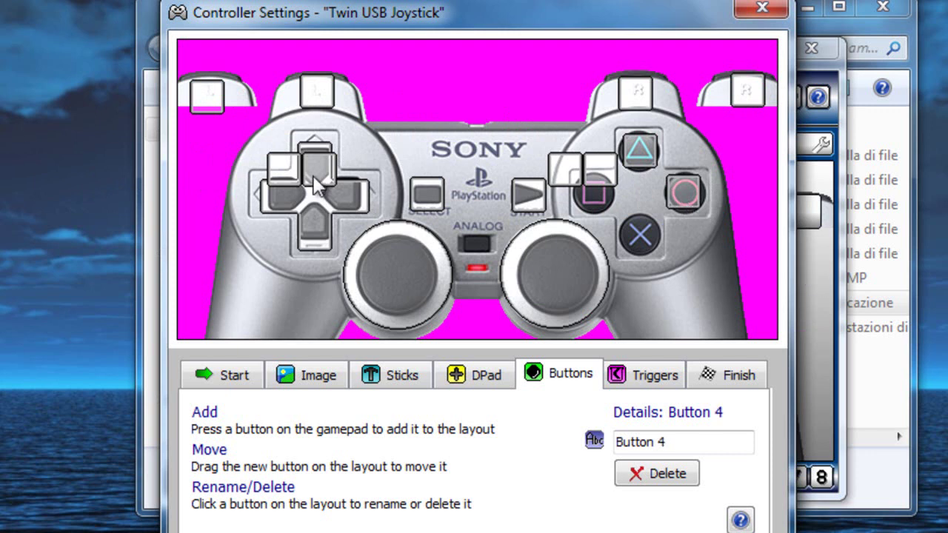
drag(589, 198, 592, 177)
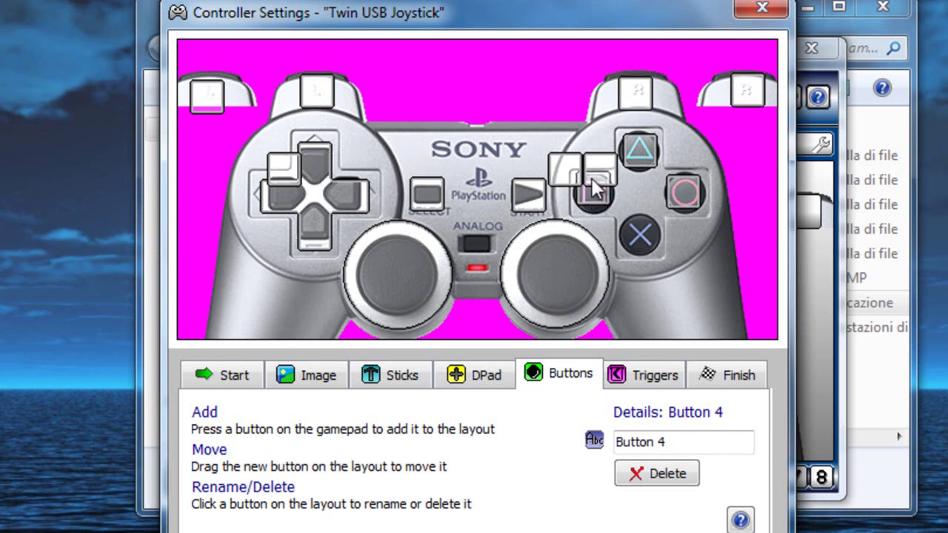
drag(296, 182, 661, 227)
Place Button 11 on the left analog stick and Button 12 on the right one, and align Button 3 exactly over the cross
drag(571, 154, 404, 261)
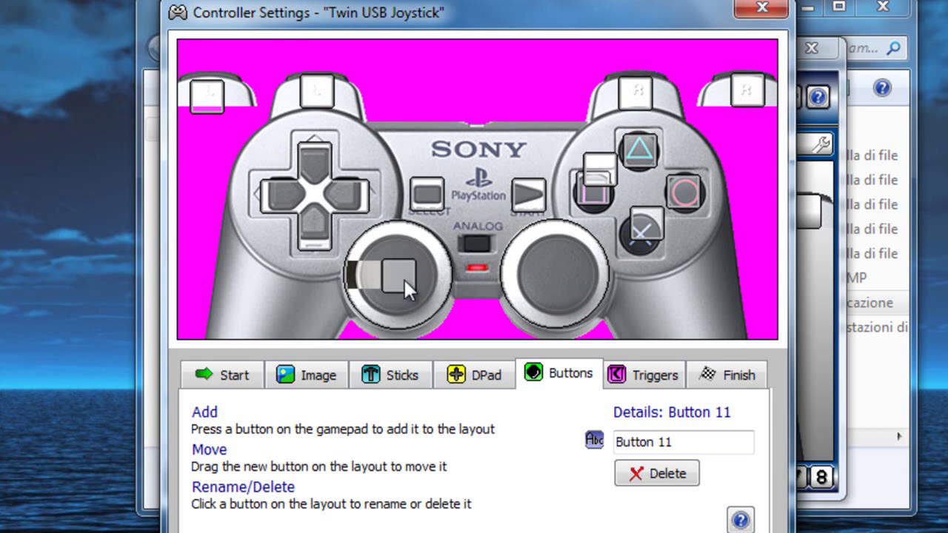
drag(596, 172, 550, 274)
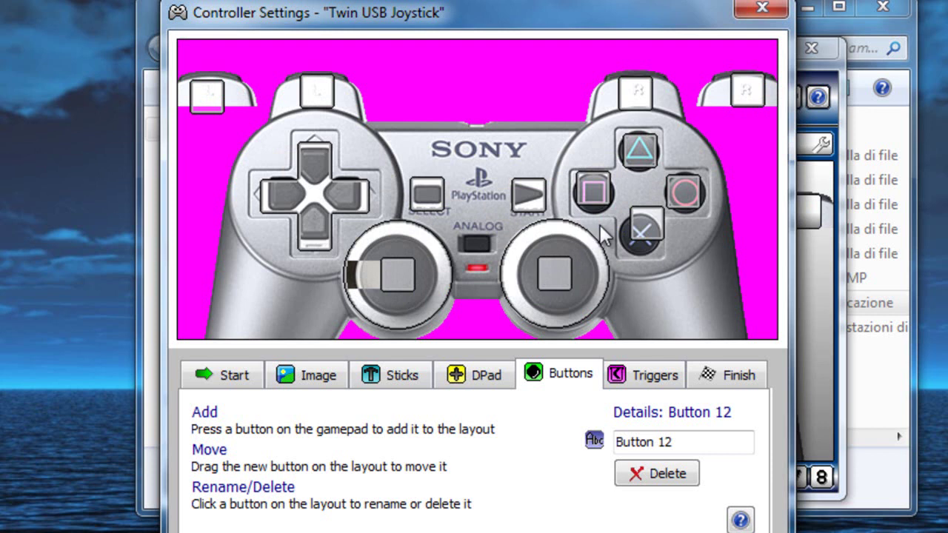
click(639, 233)
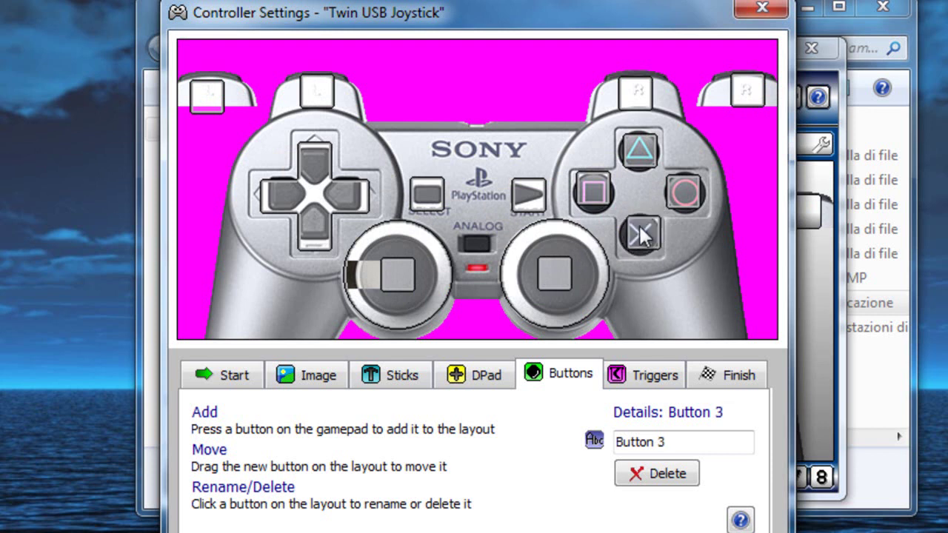
Leave the analog triggers disabled and close the finished controller settings to return to the main window
click(628, 370)
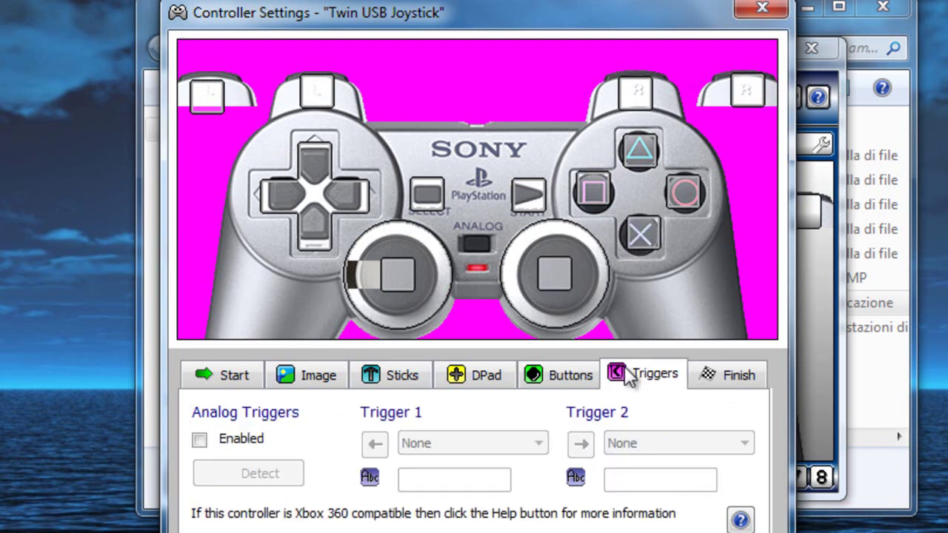
click(702, 383)
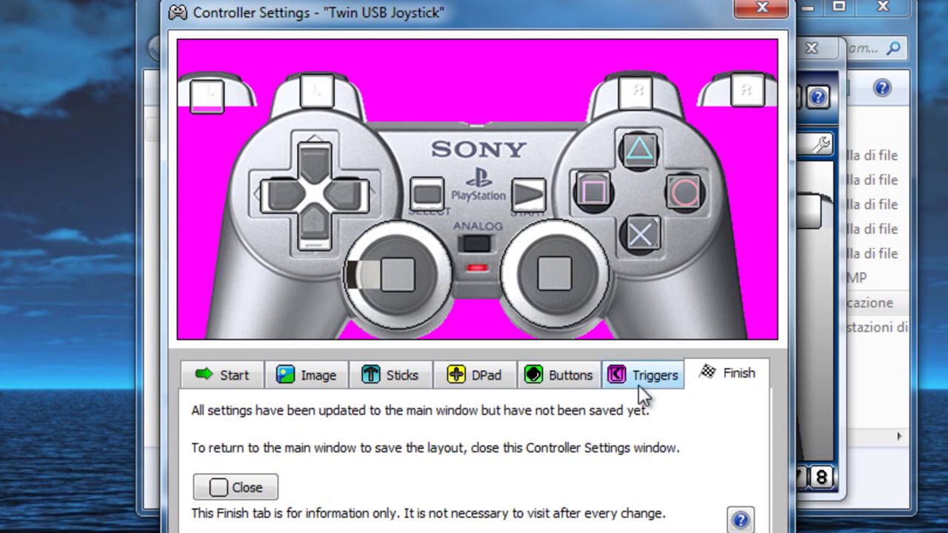
click(239, 490)
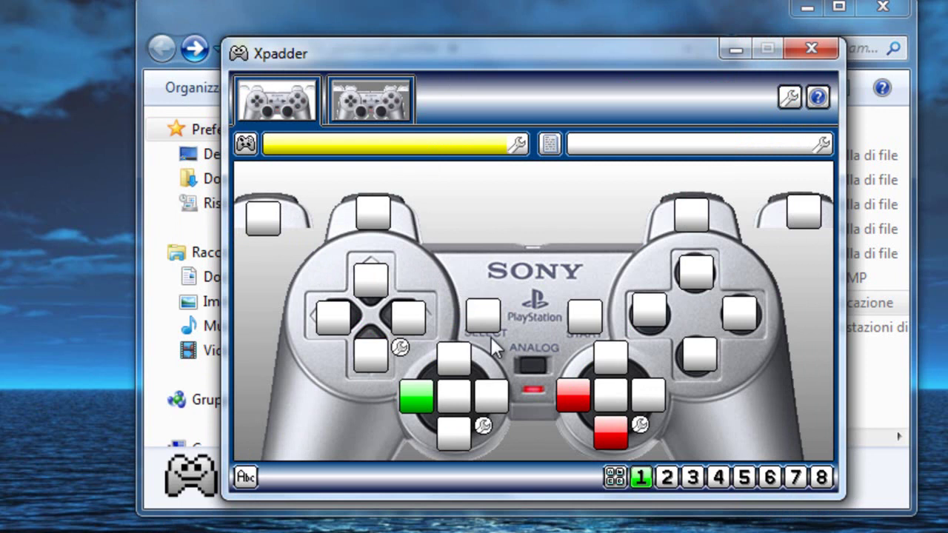
Assign the Esc key to the START button (Button 10)
click(582, 319)
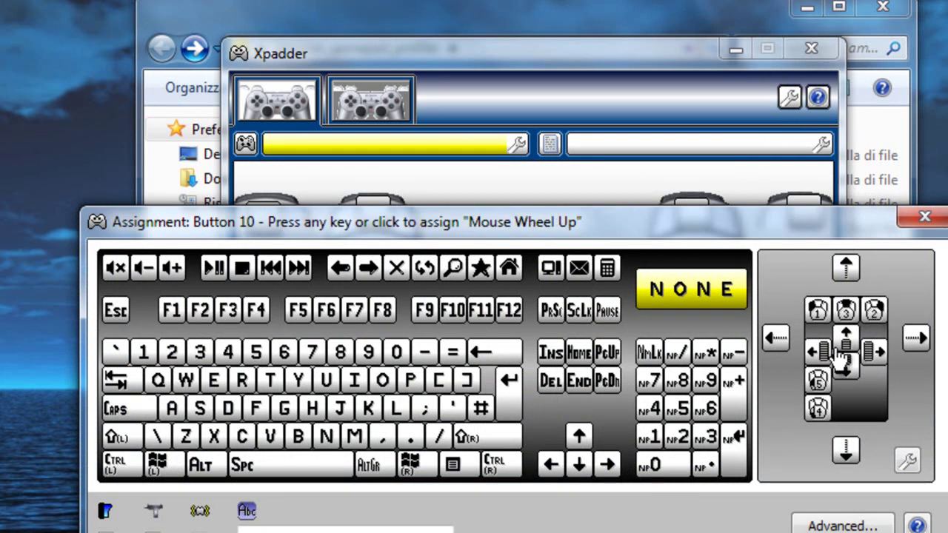
click(115, 311)
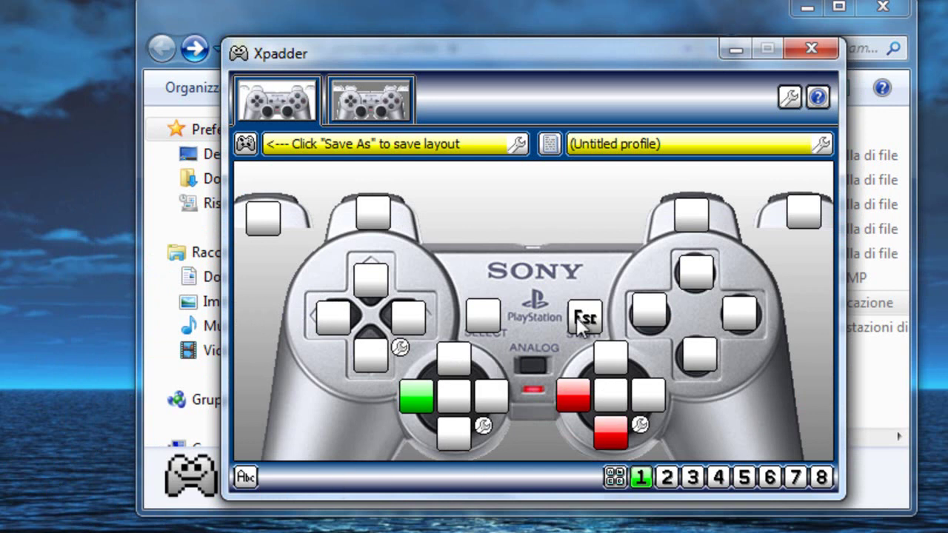
click(609, 400)
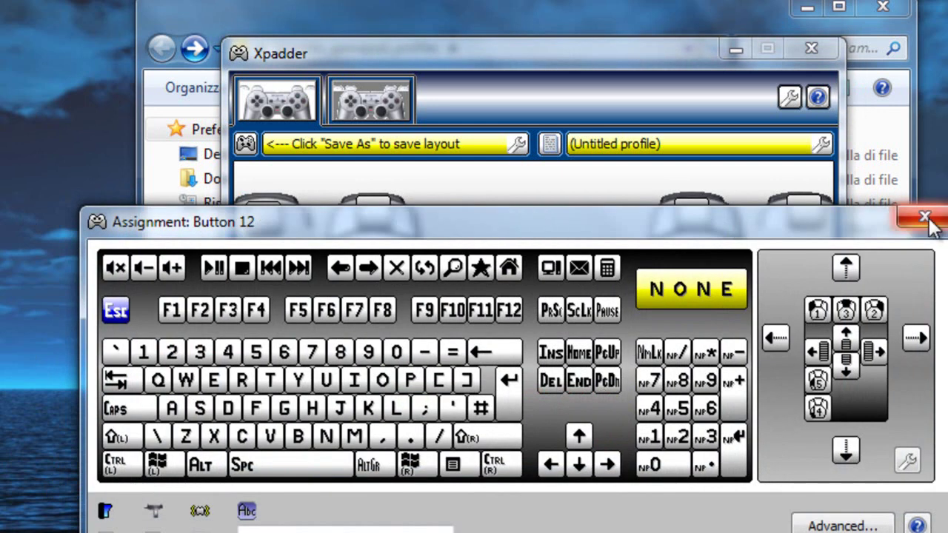
click(925, 219)
click(701, 220)
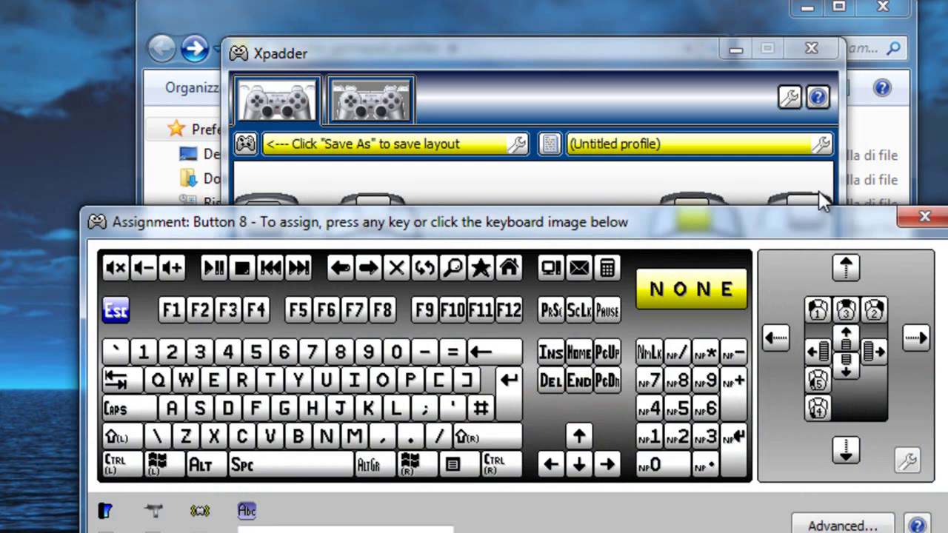
click(923, 217)
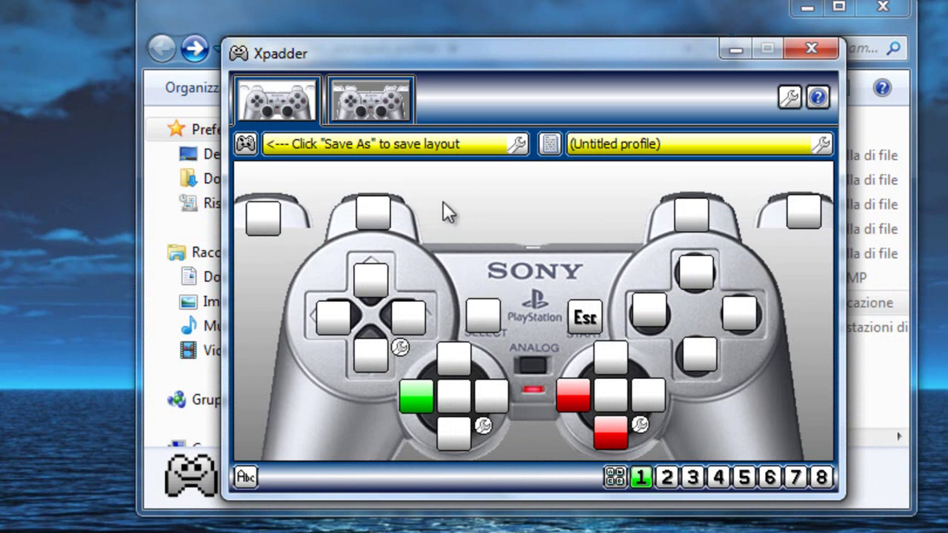
Save the controller layout as My Twin USB Joystick in the xpadder_gamepad_profiler folder and accept its automatic file selection
click(287, 106)
click(351, 109)
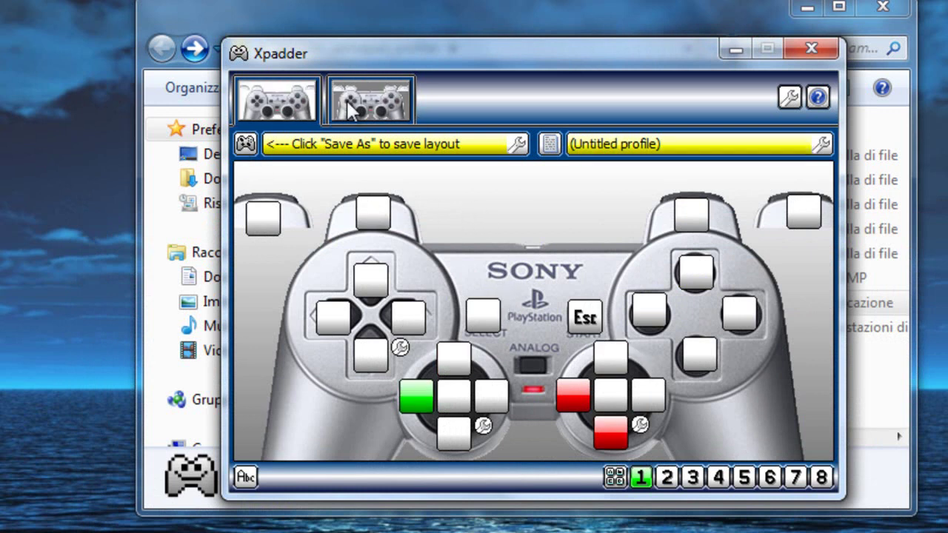
click(245, 144)
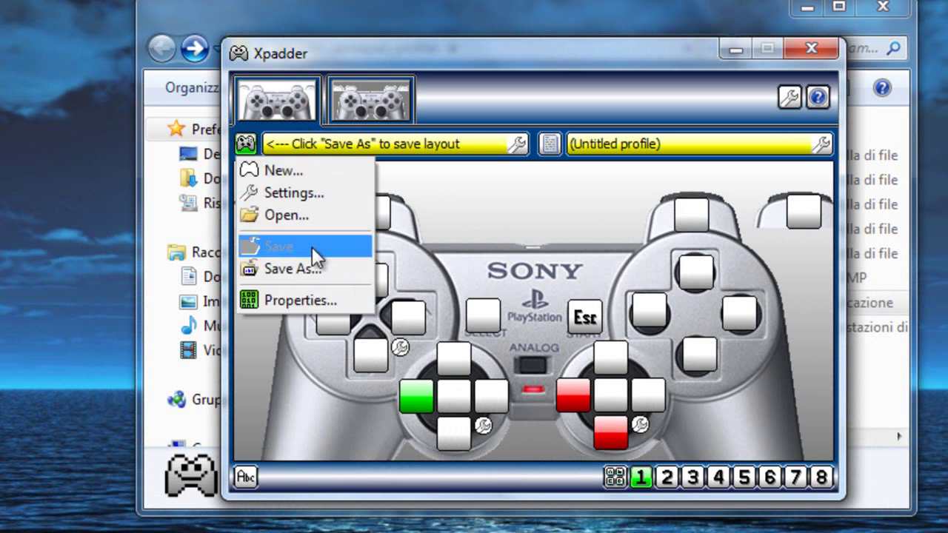
click(317, 268)
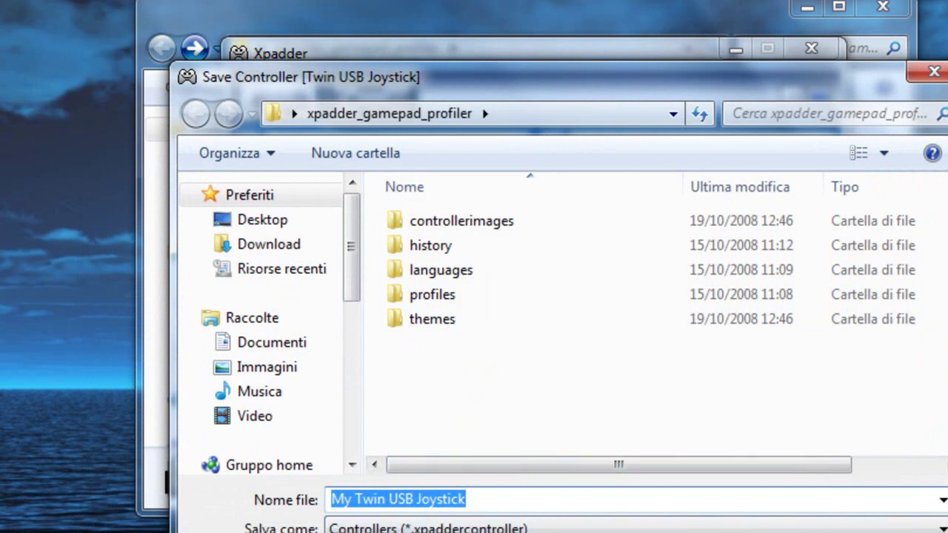
key(Return)
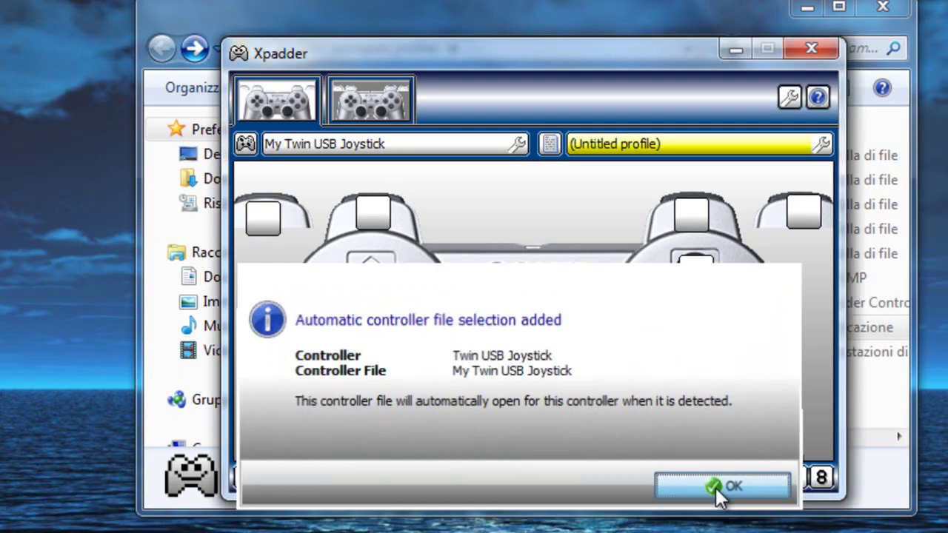
click(715, 487)
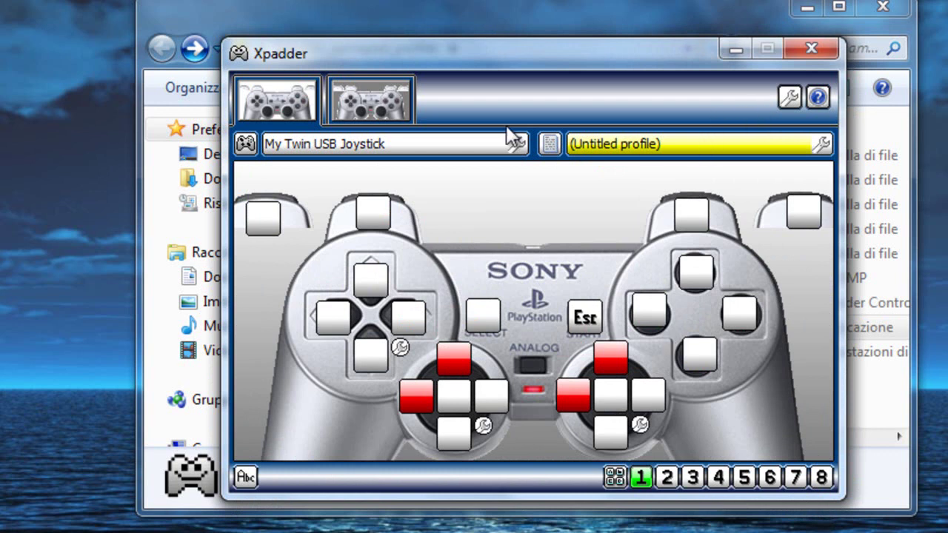
Switch to the second controller's layout, and close Xpadder and the xpadder_gamepad_profiler folder window
click(354, 100)
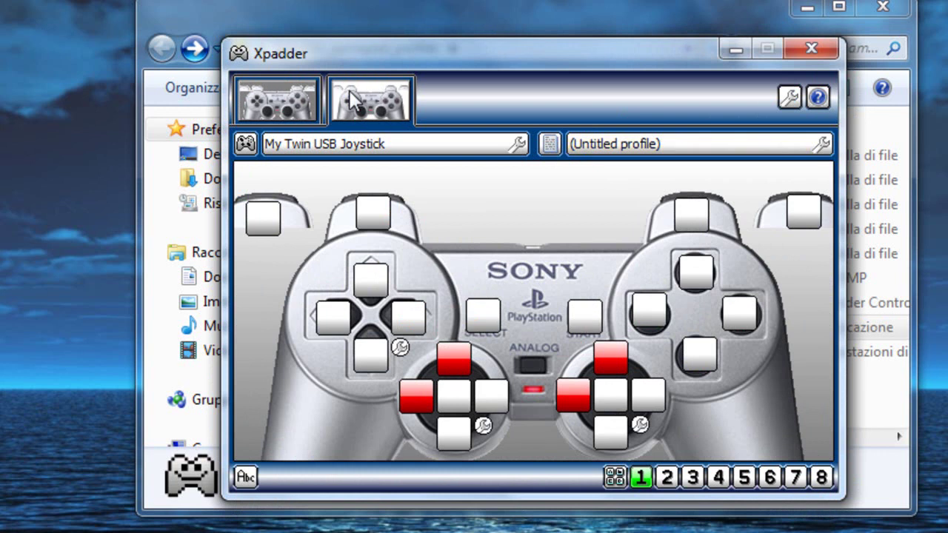
click(822, 53)
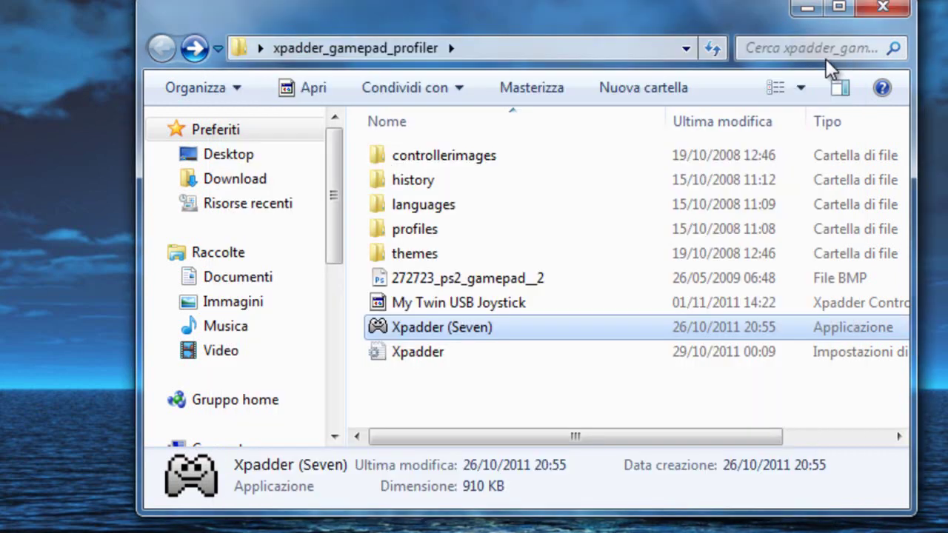
click(880, 11)
Move the xpadder_gamepad_profiler folder on the desktop to the spot beside the HP Scan shortcut
drag(232, 130, 497, 287)
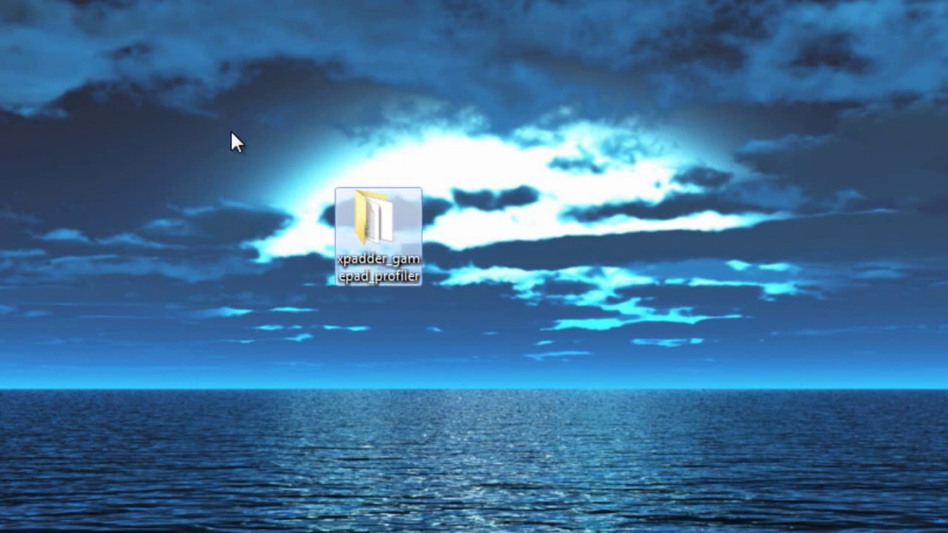
drag(397, 252, 874, 37)
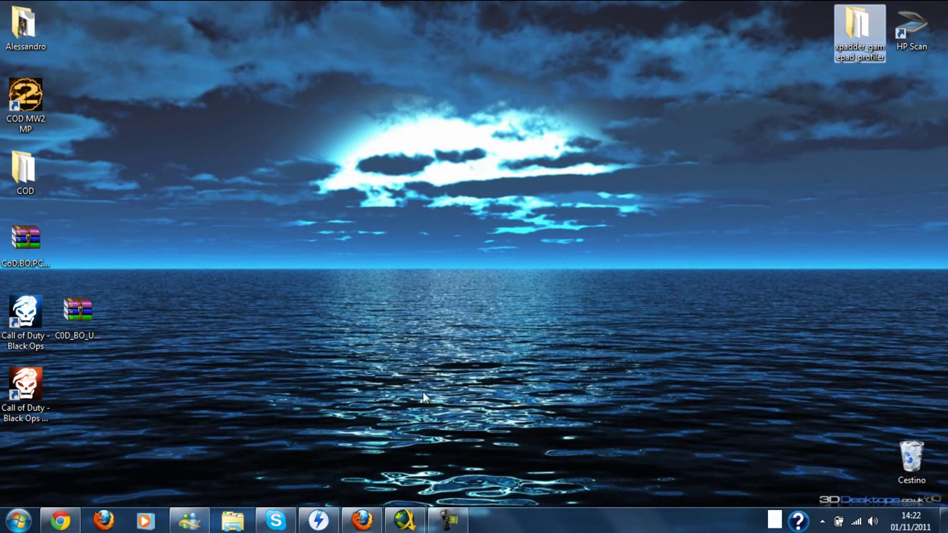
click(448, 520)
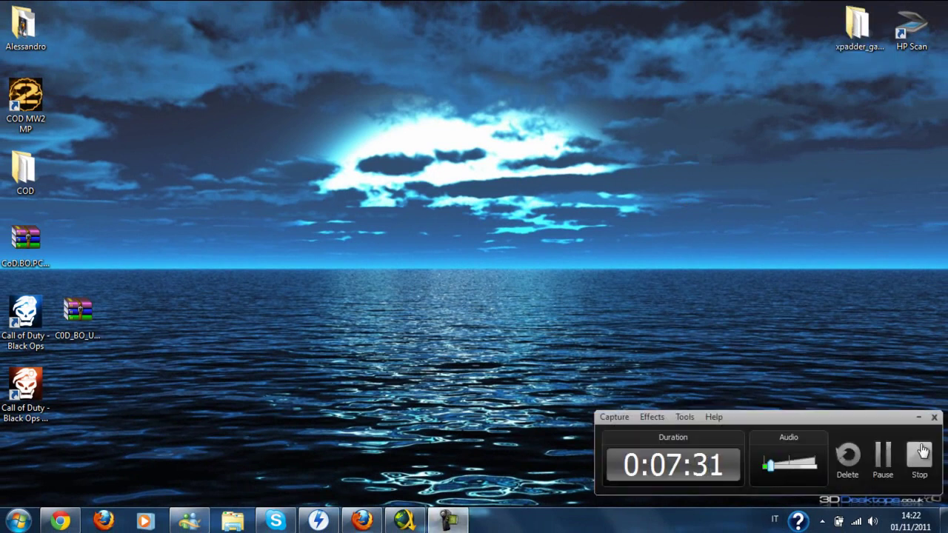